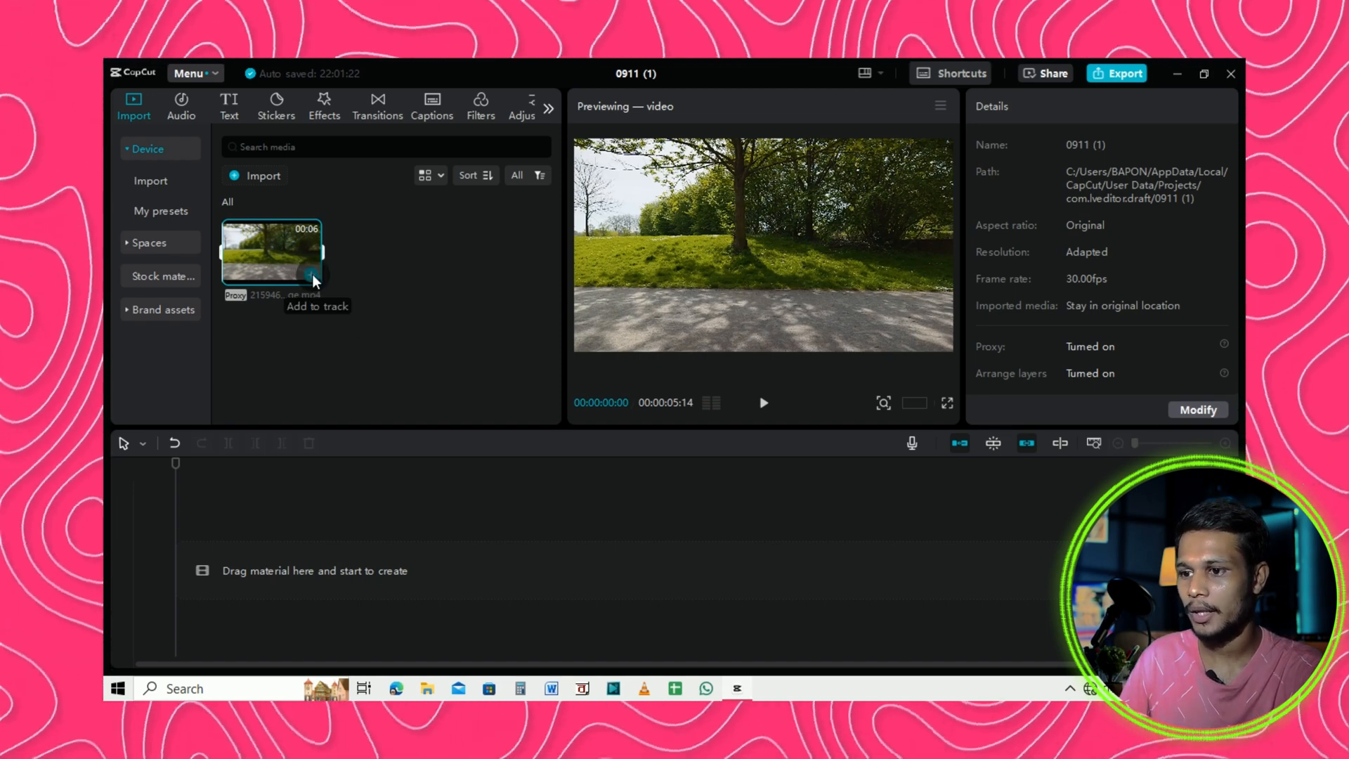
Add the imported video clip to the timeline, play it, and return the playhead to the start.
click(311, 274)
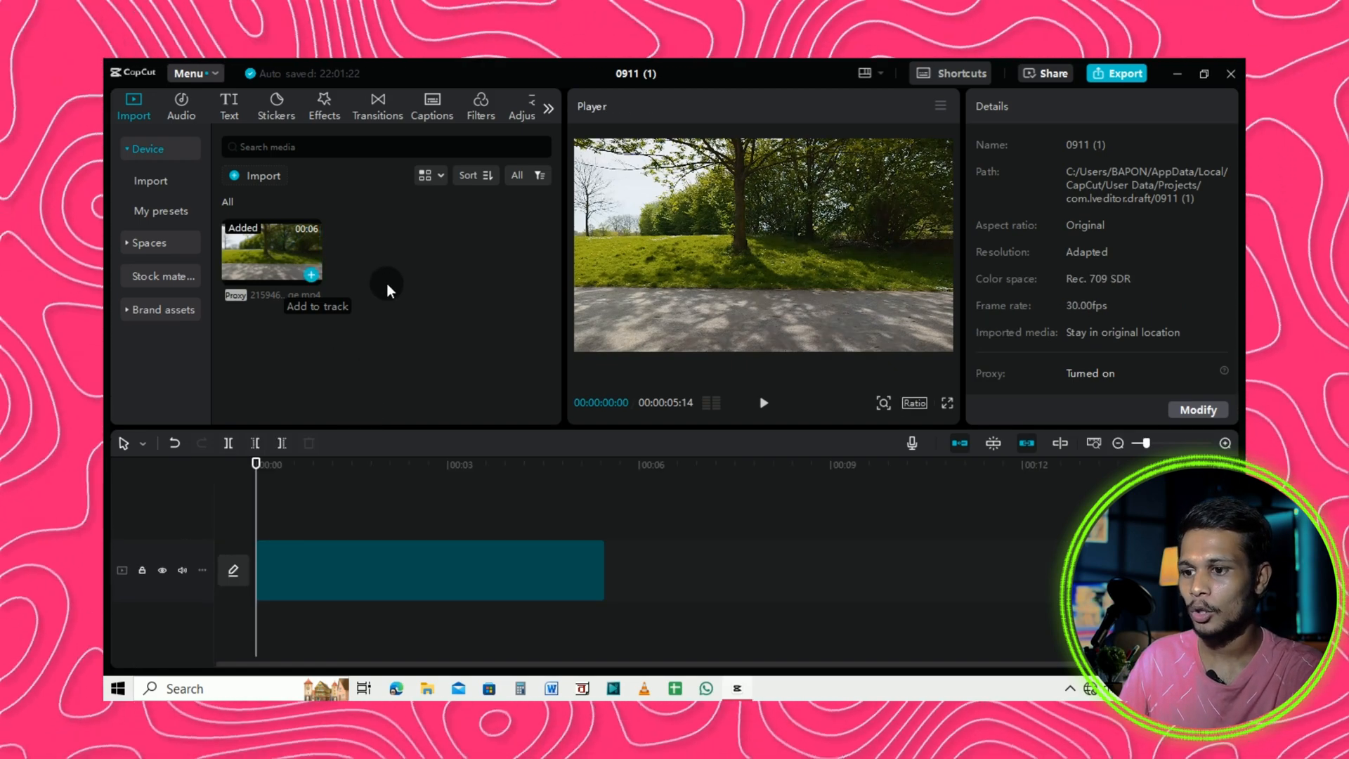
click(318, 558)
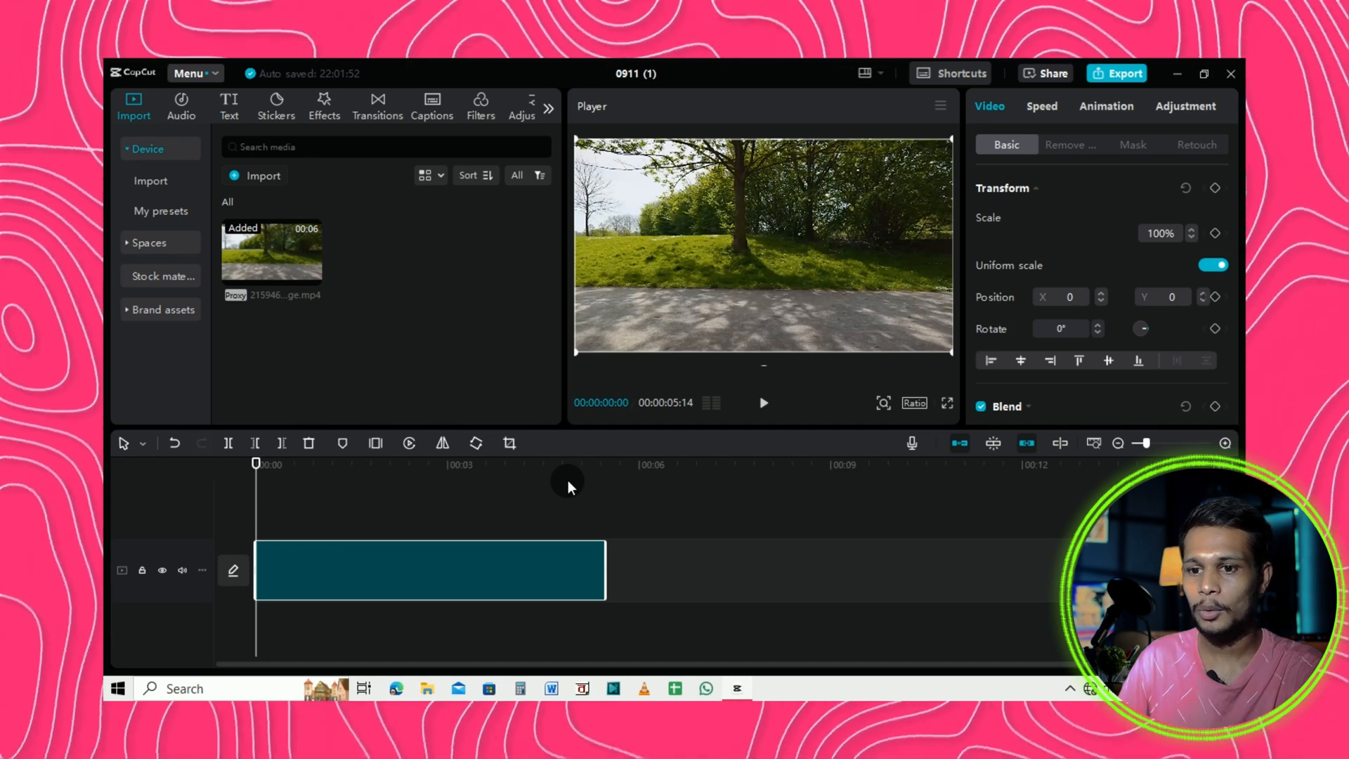
key(space)
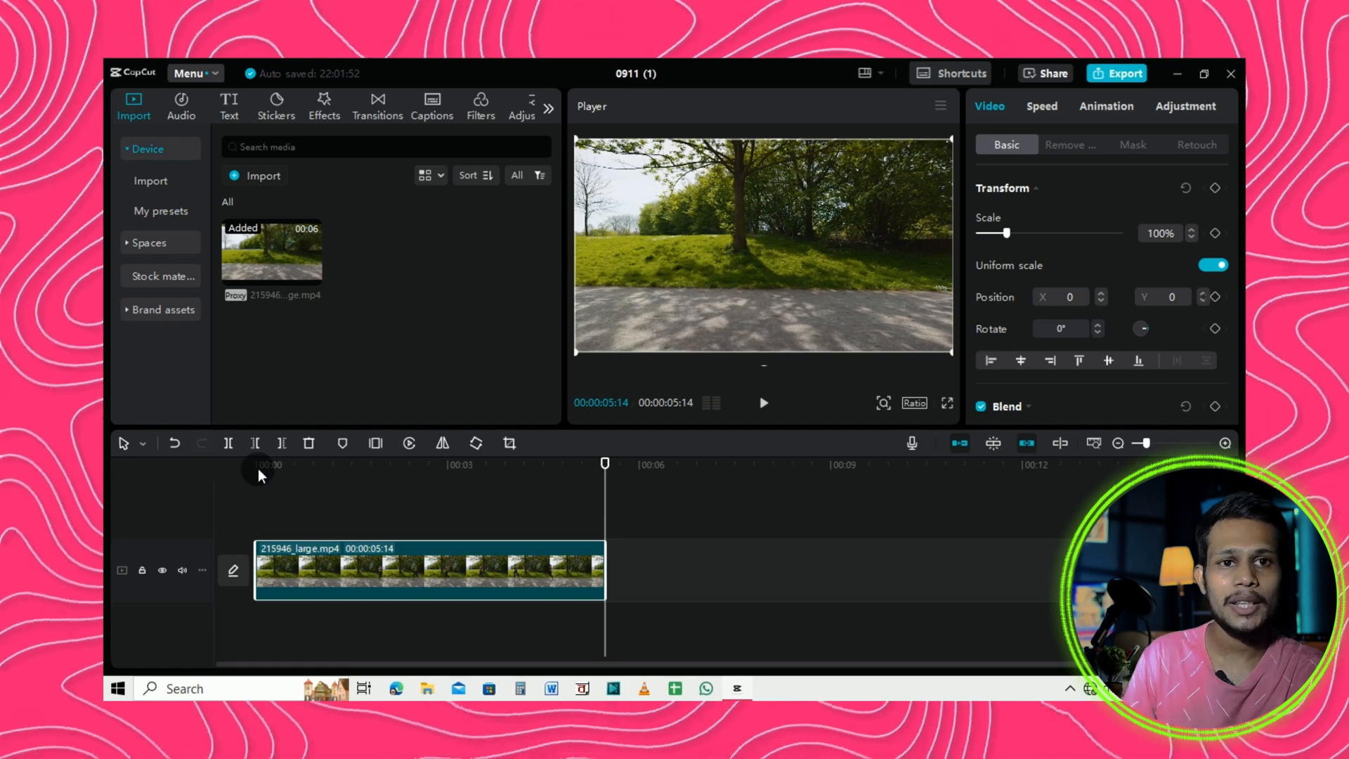
click(258, 467)
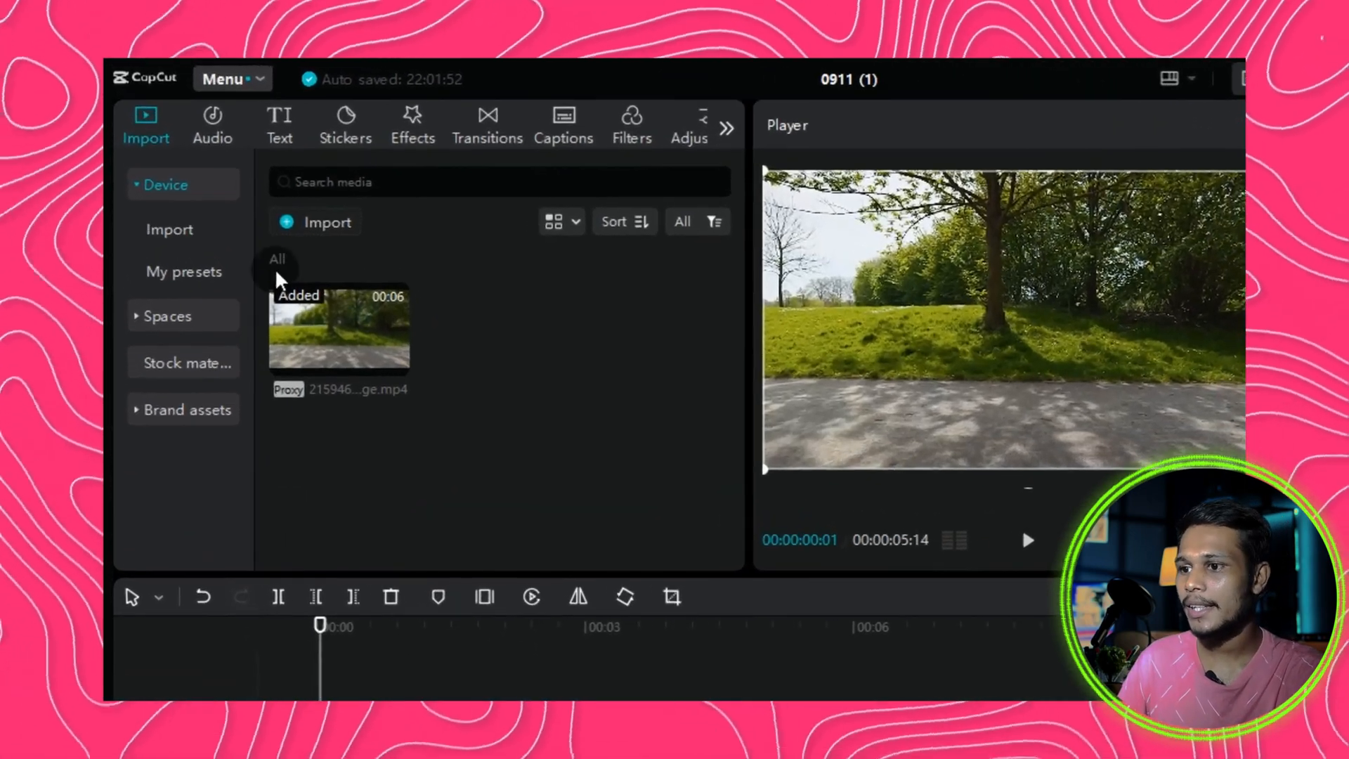
Add the red-outlined ART text effect from the text effects to the timeline.
click(281, 125)
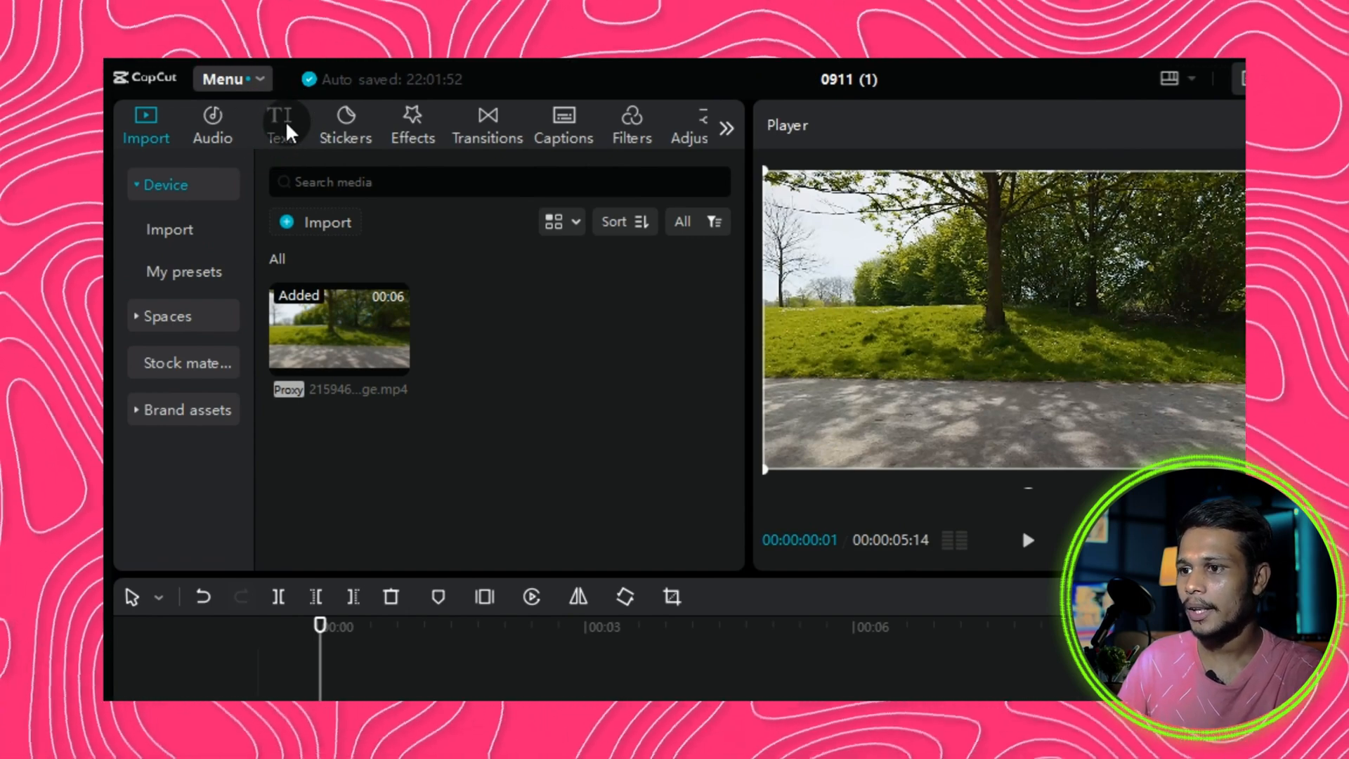
click(285, 130)
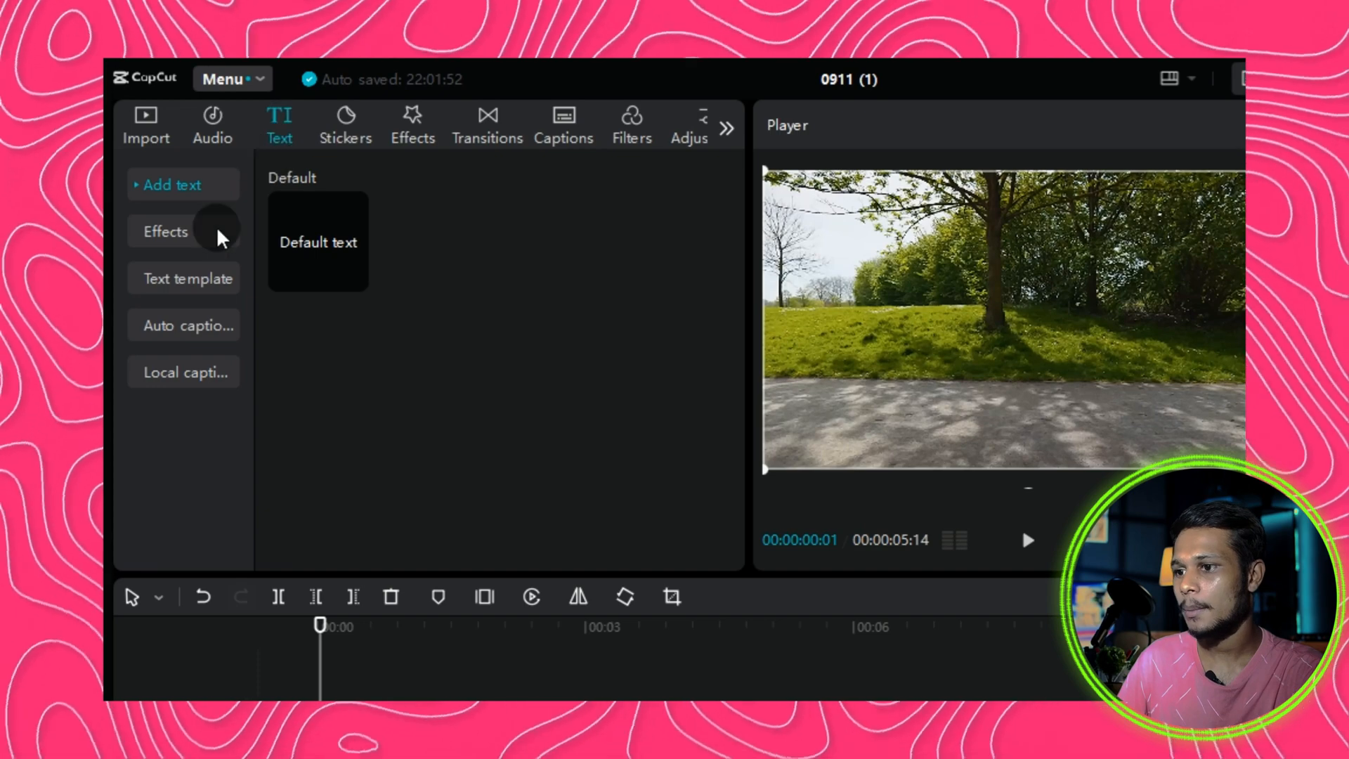
click(182, 241)
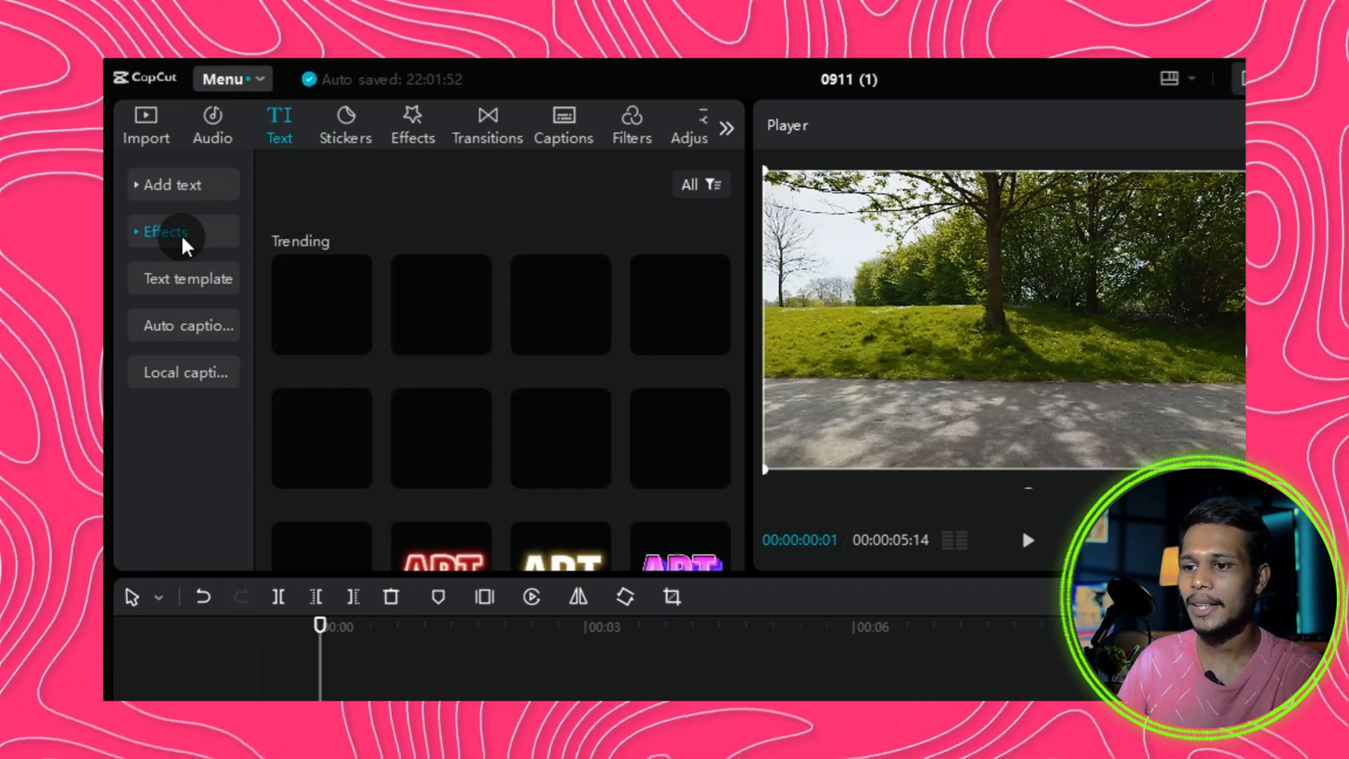
mouse_move(445, 329)
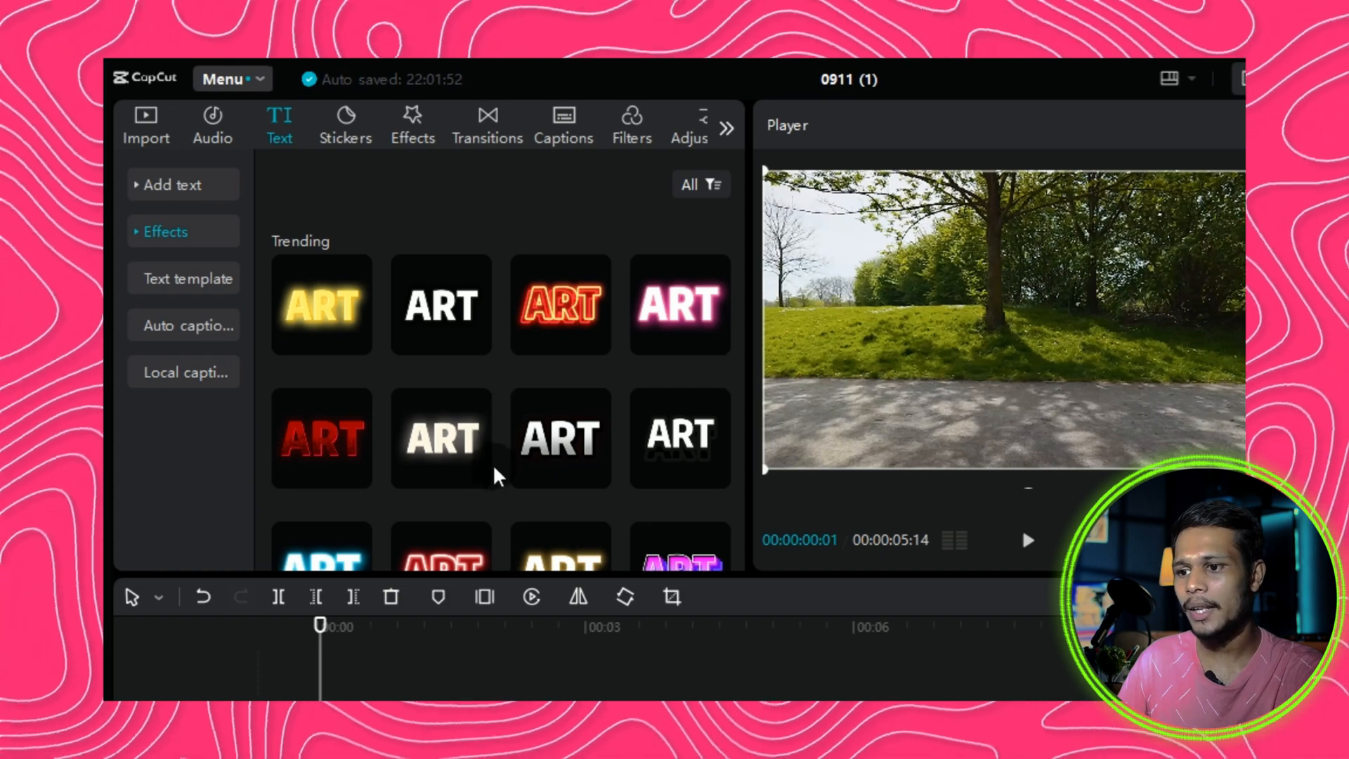
mouse_move(358, 497)
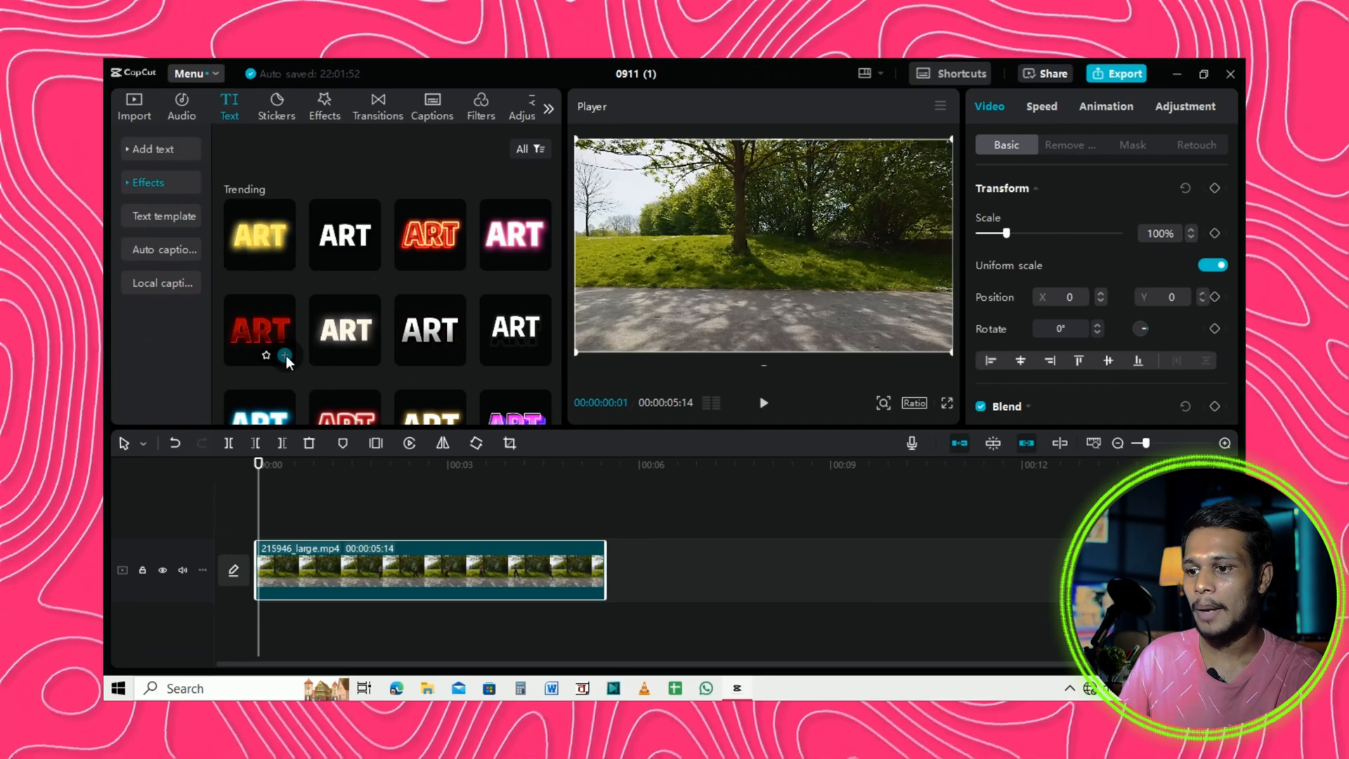
click(357, 472)
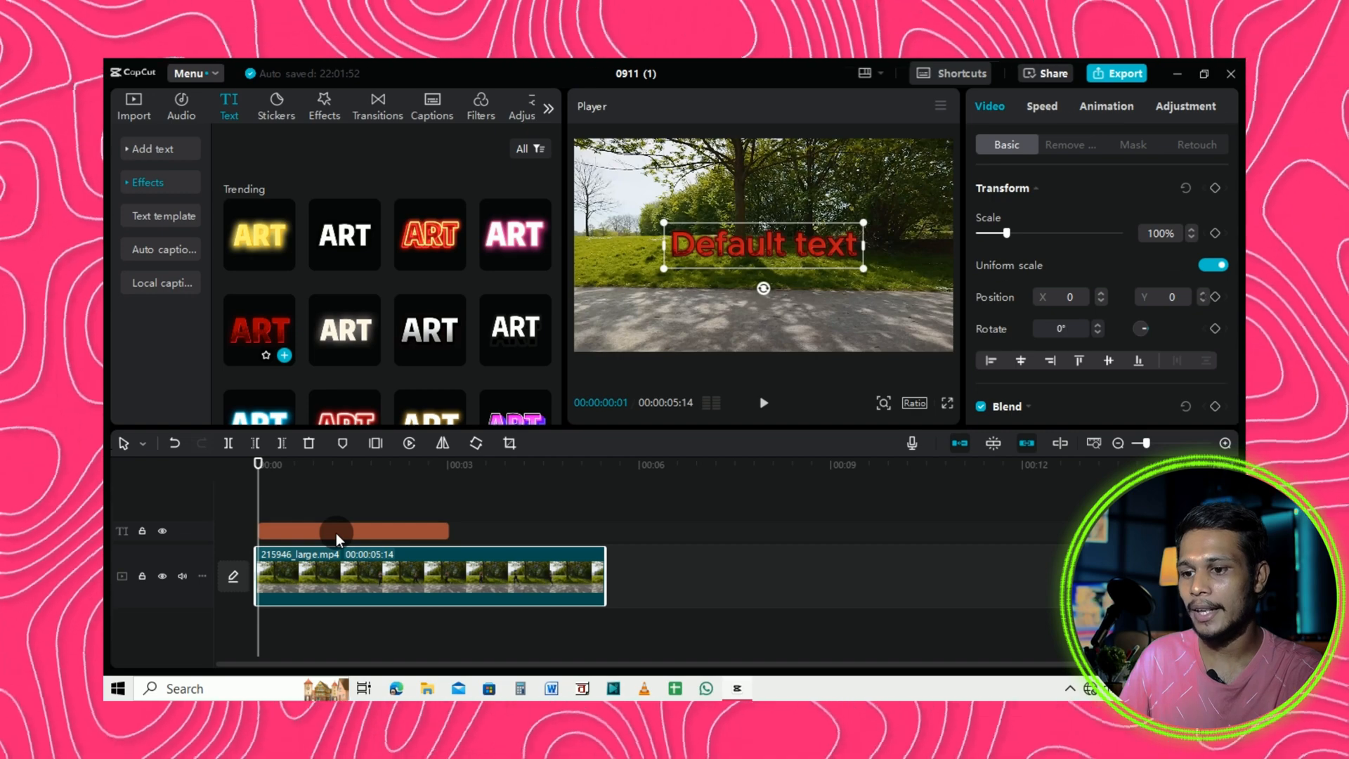
Stretch the text clip to the end of the video and change its text to GOOD MORNING.
click(335, 532)
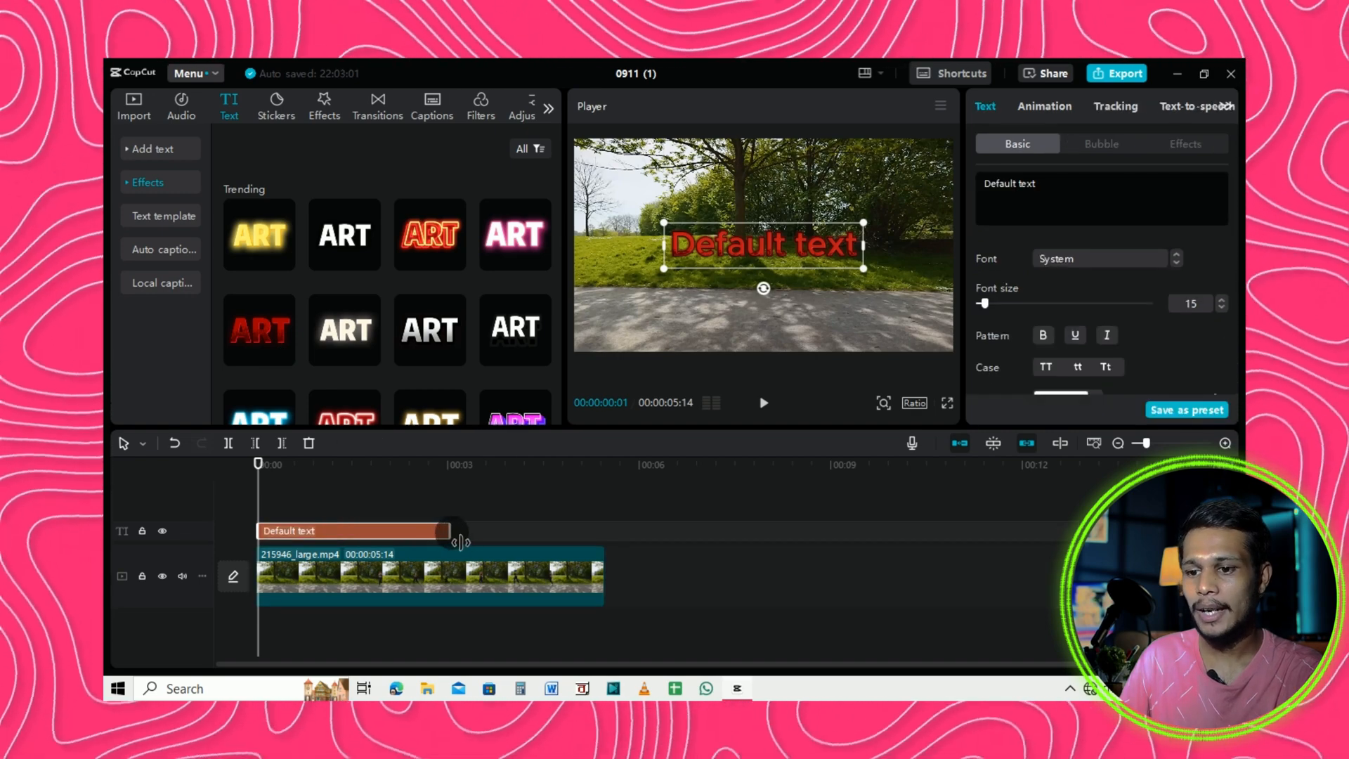
drag(460, 542, 606, 541)
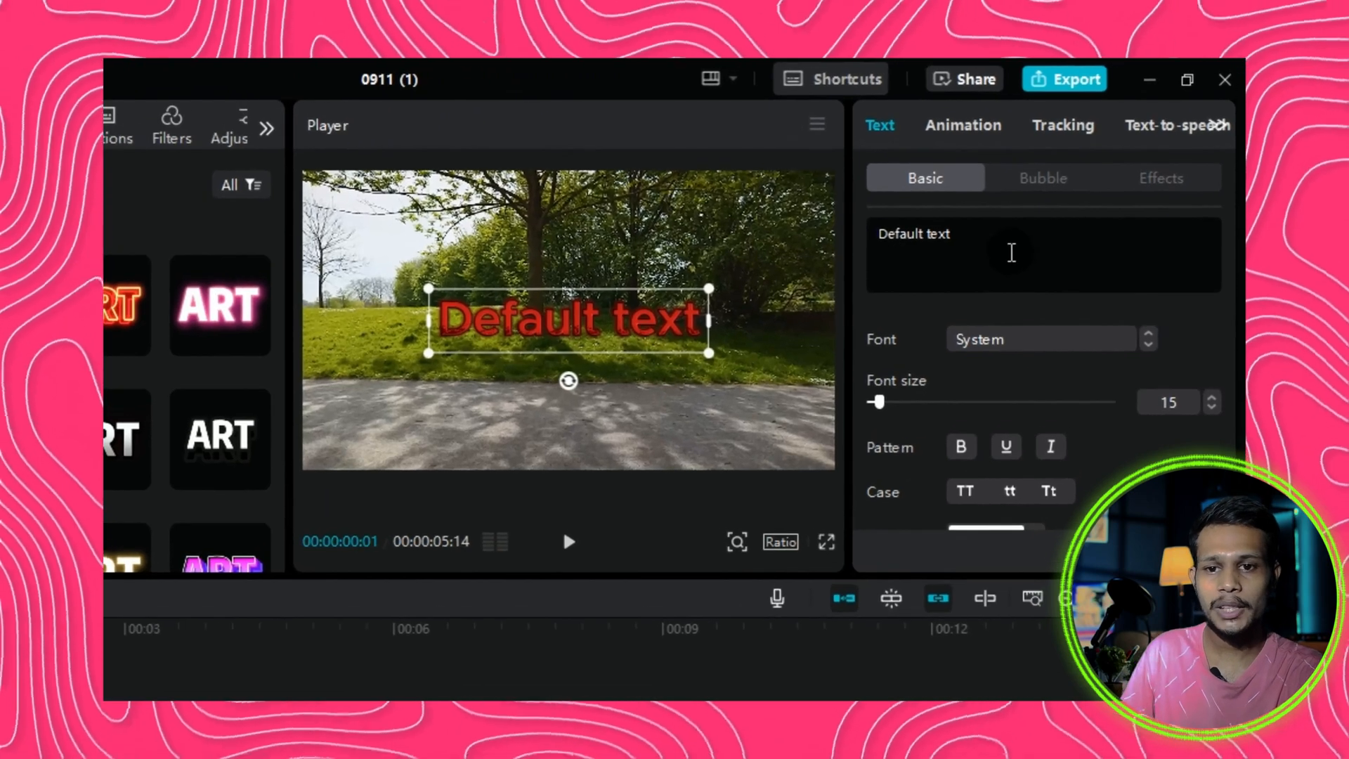
drag(976, 245, 879, 241)
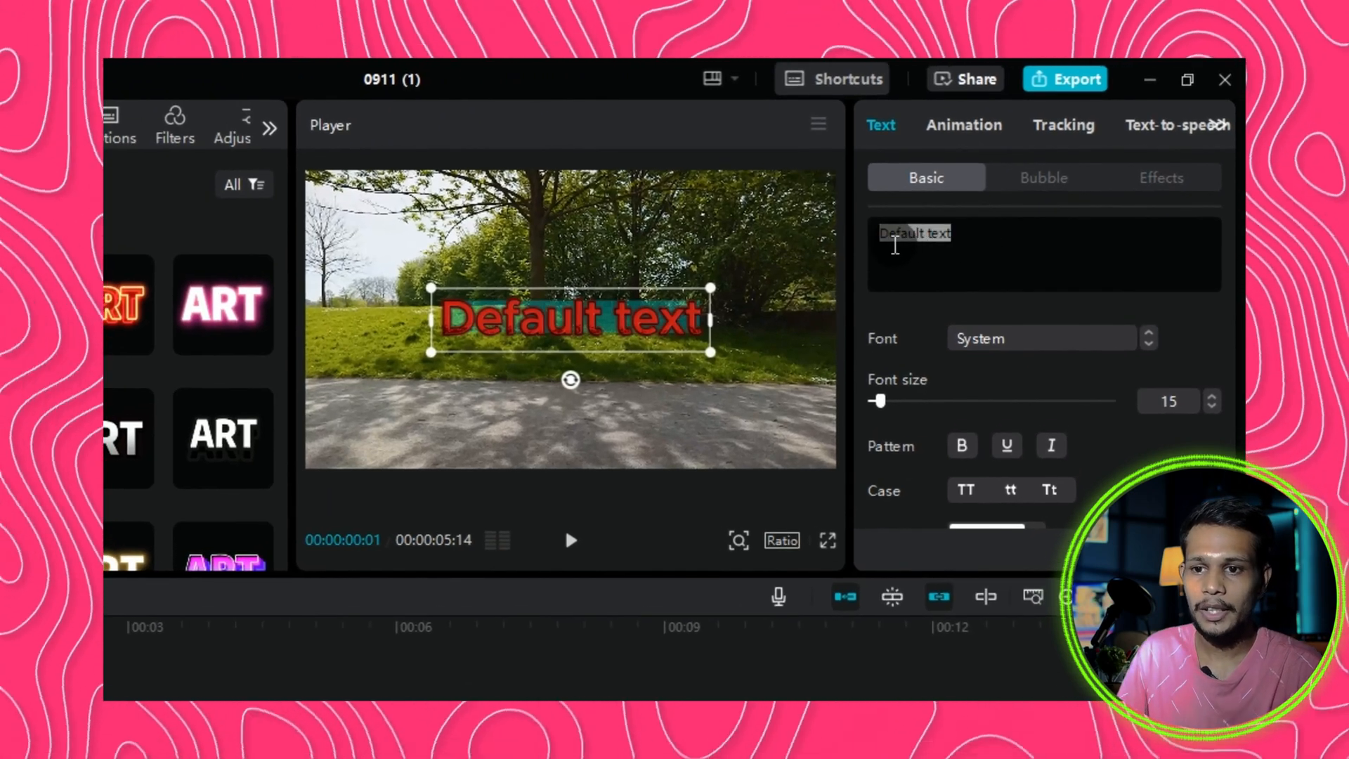
key(BackSpace)
text(GOOD MORNING)
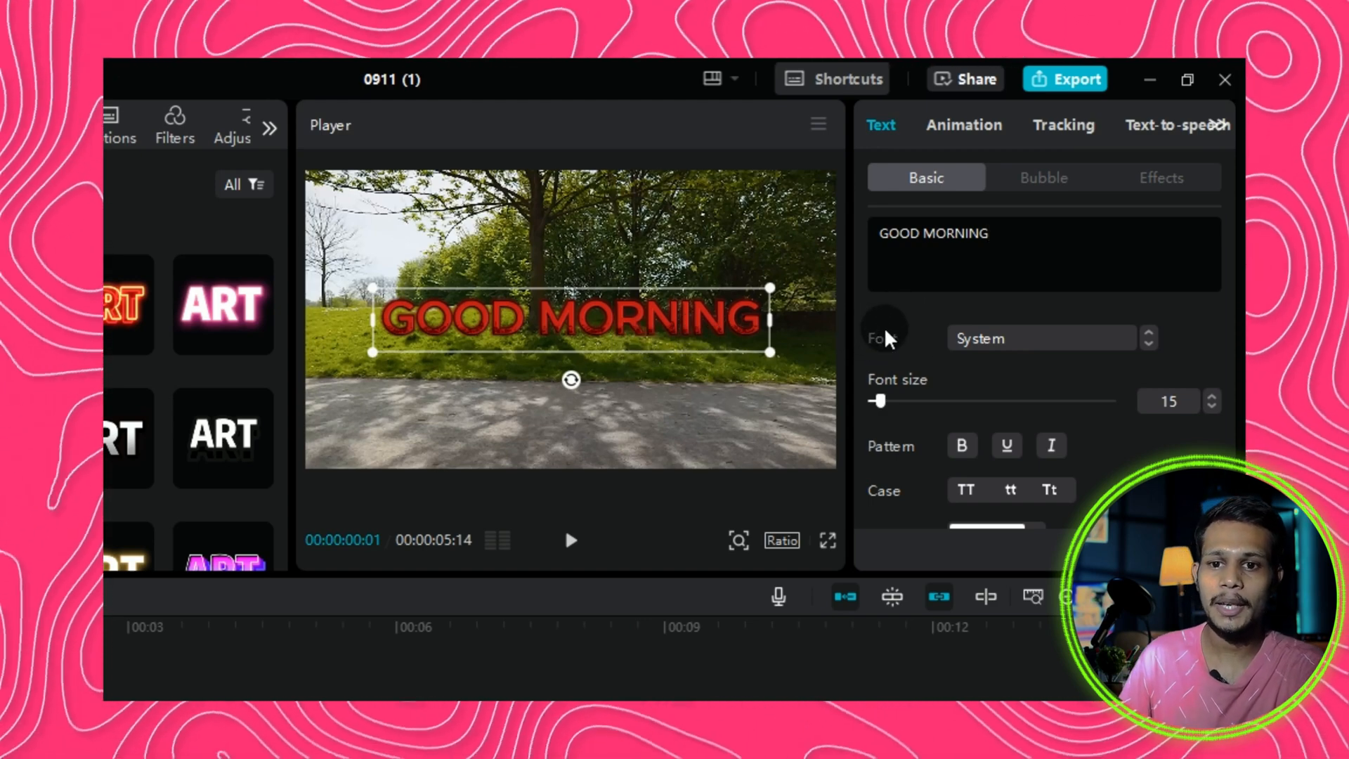
Switch the title to another font and move the GOOD MORNING text lower in the frame.
click(1148, 344)
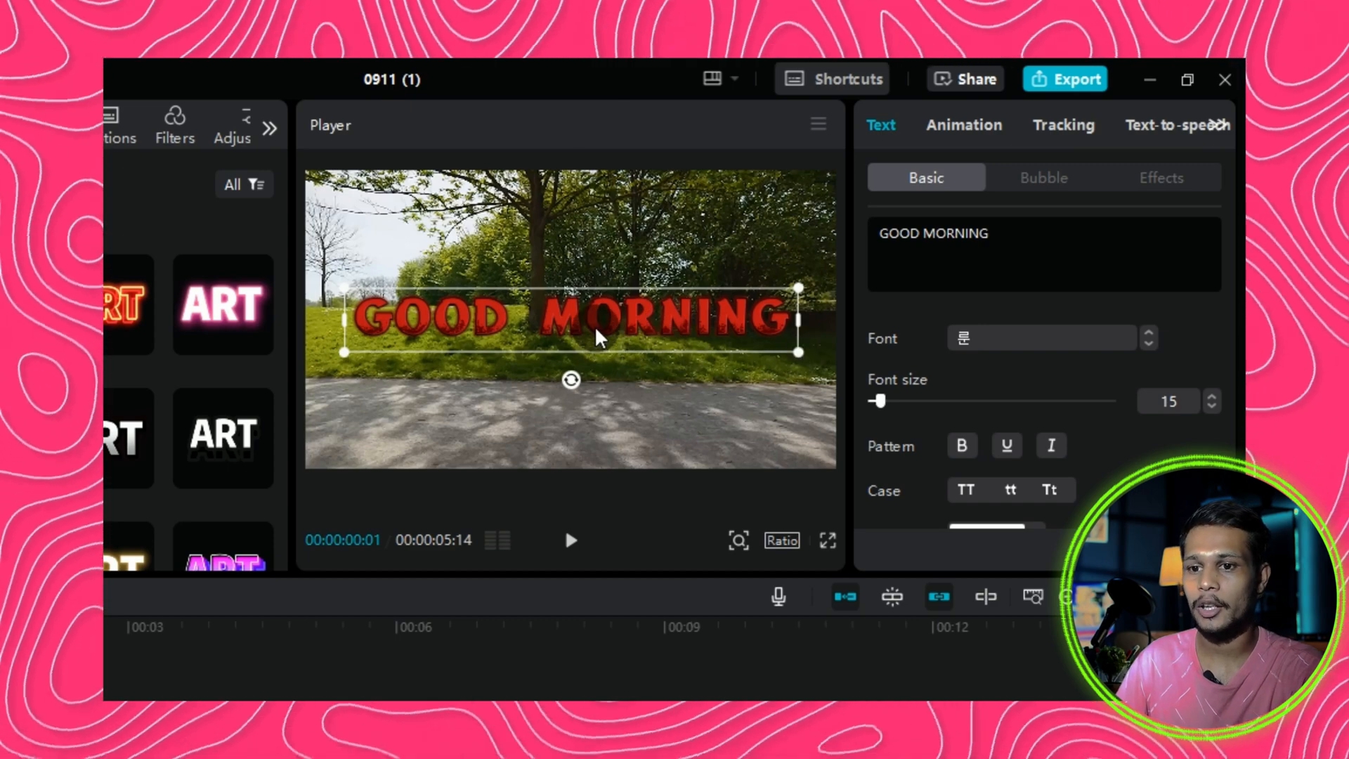
drag(597, 325, 596, 368)
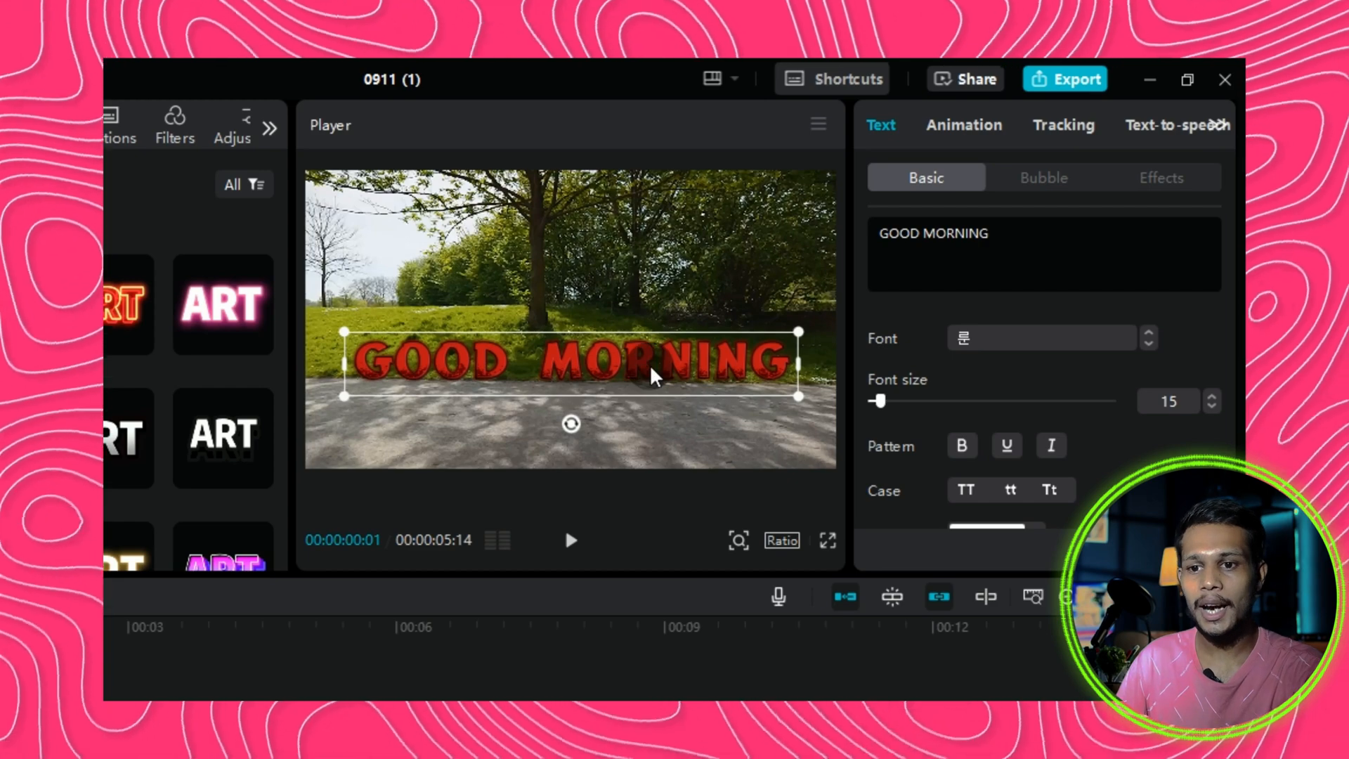
Preview the video full screen.
click(828, 540)
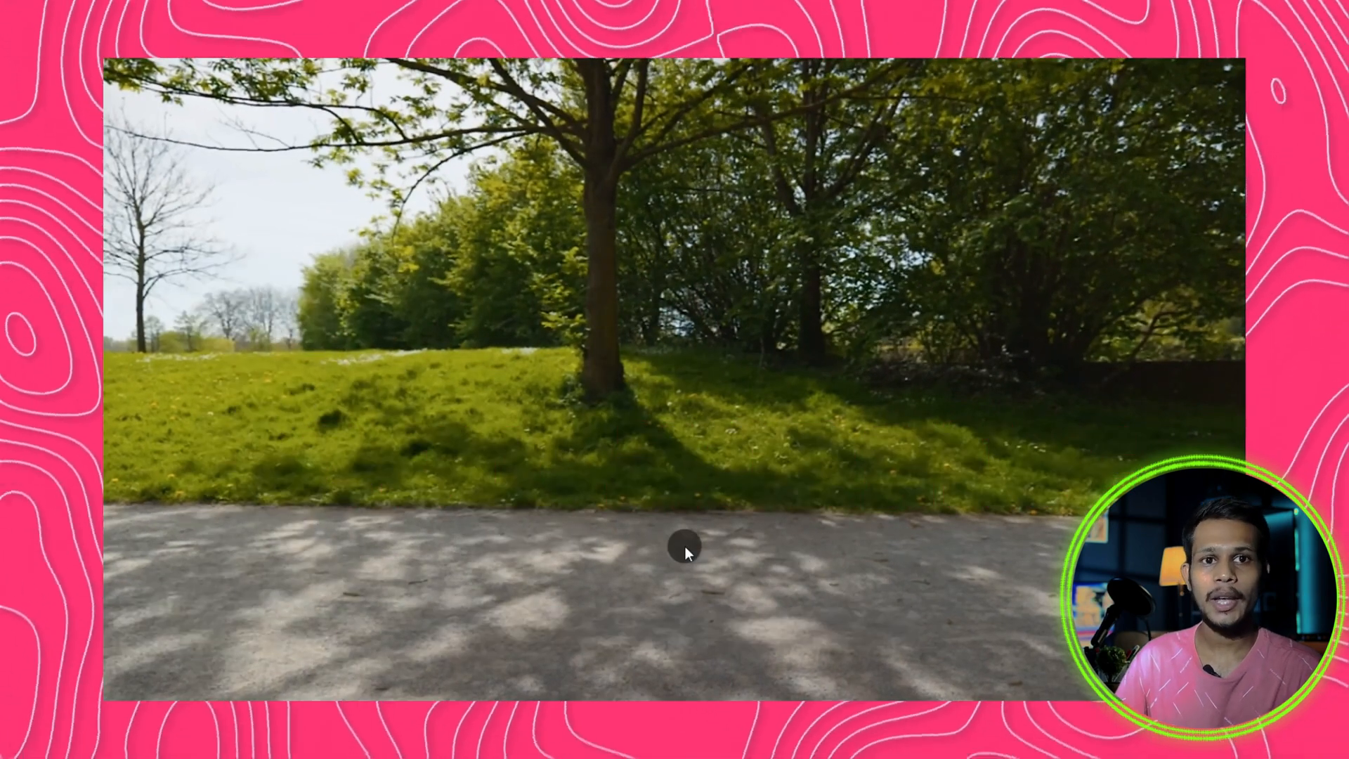
click(896, 626)
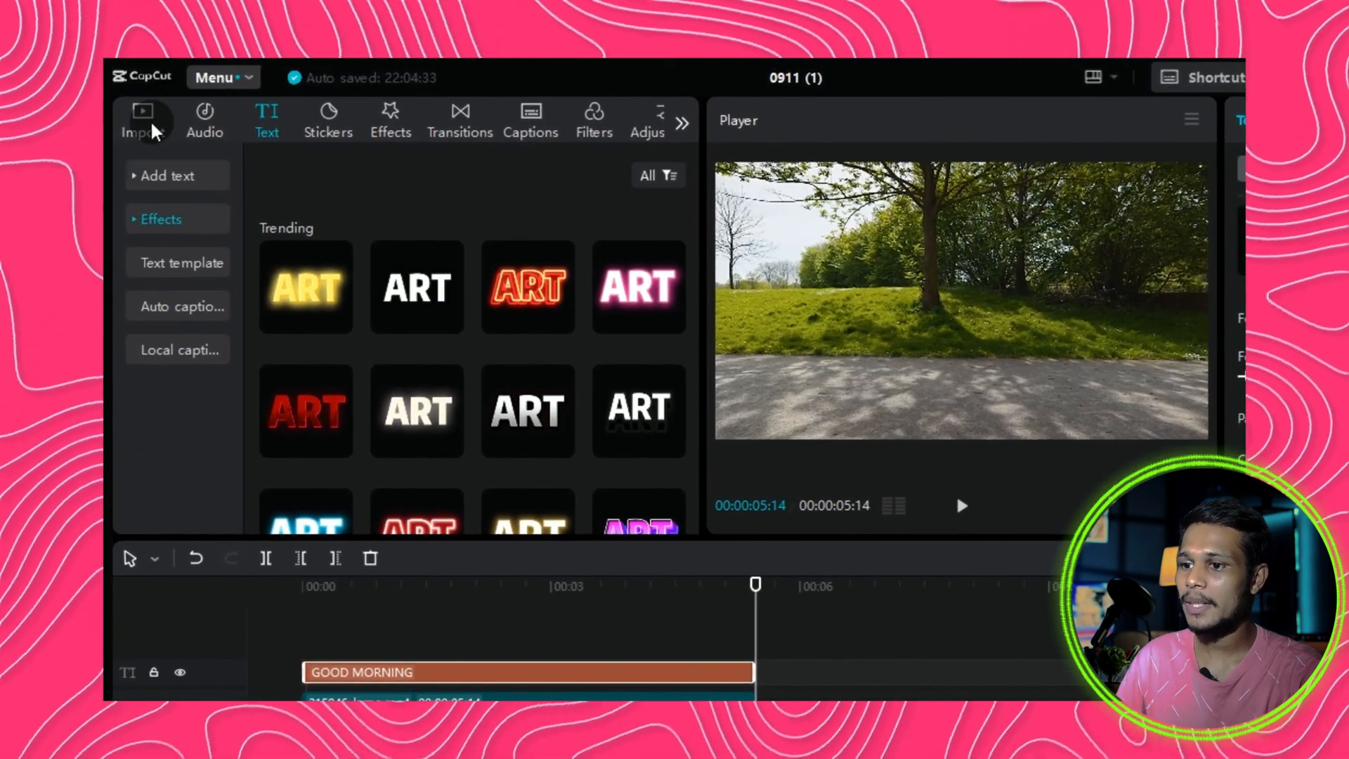
Add a second copy of the video and place it on an overlay track above the text.
click(156, 130)
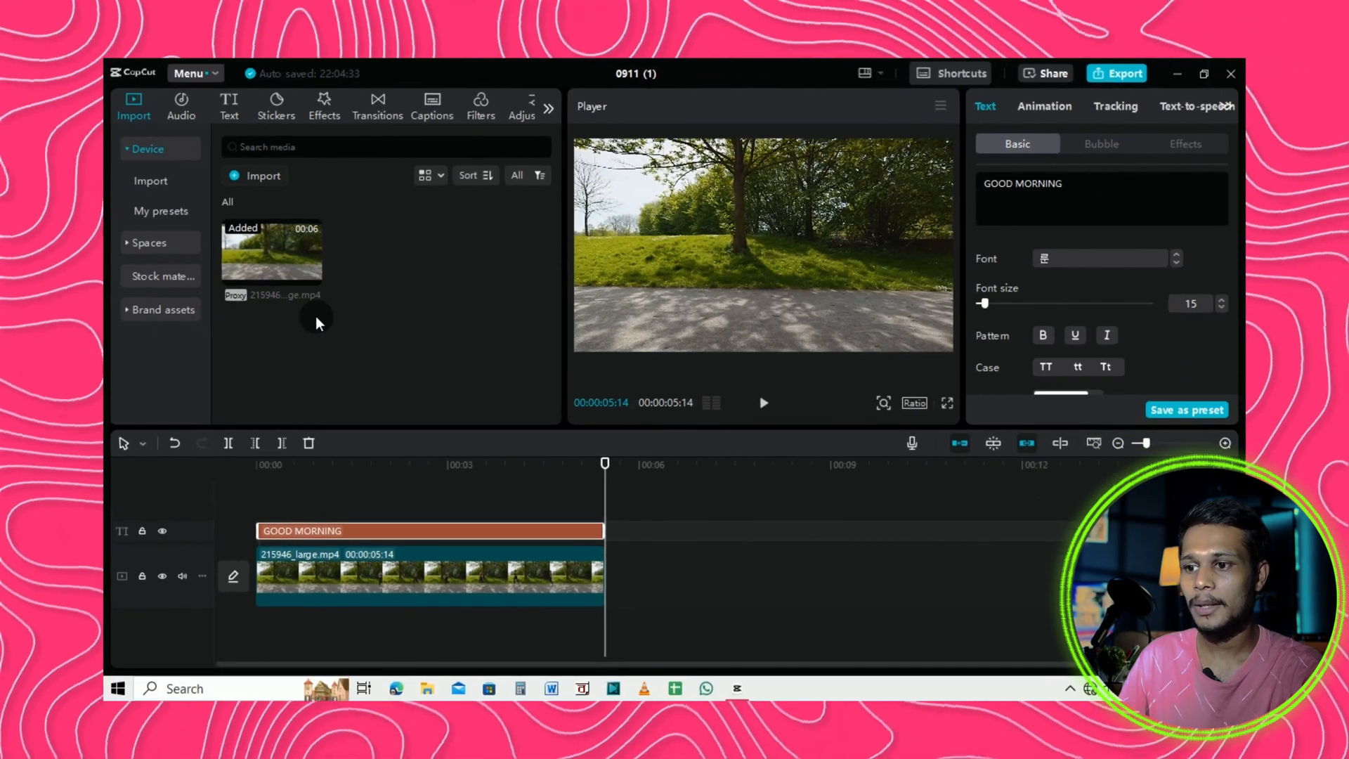
click(311, 274)
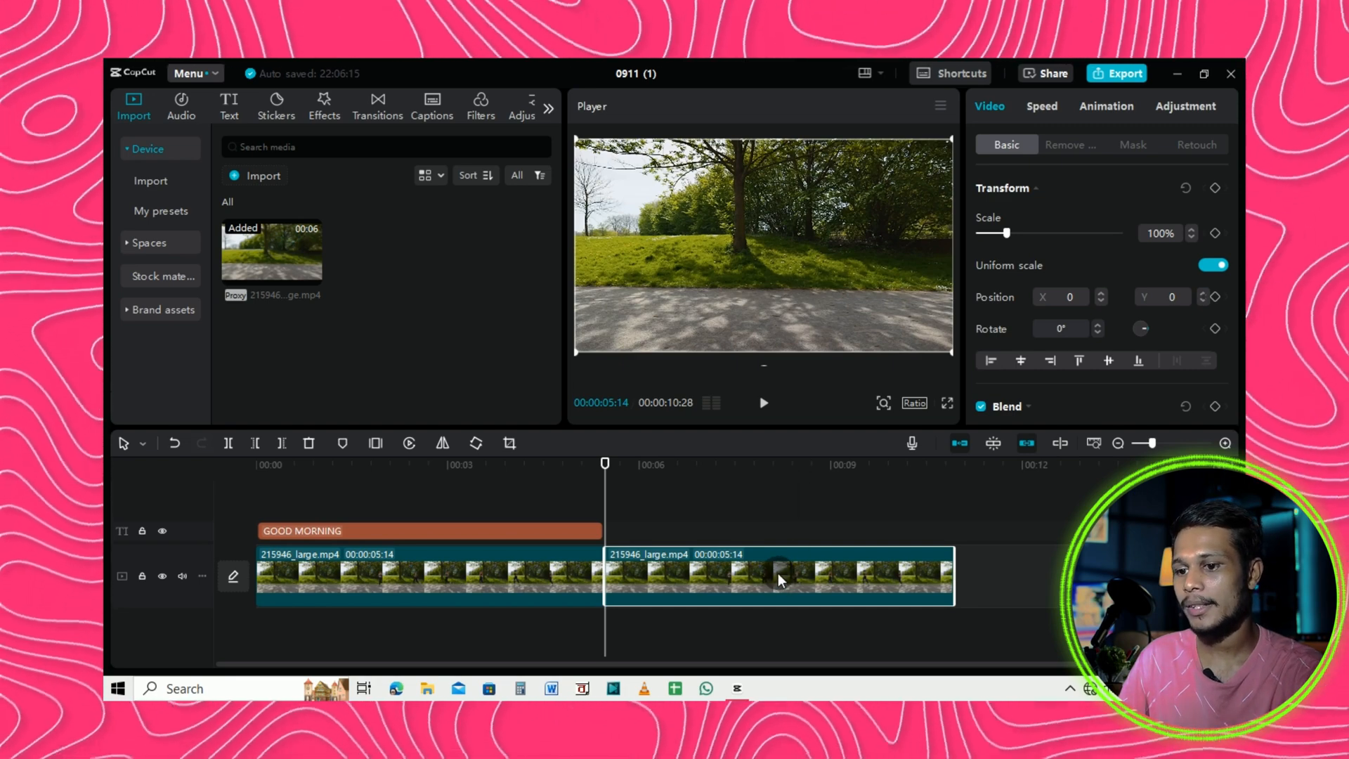
drag(752, 571, 333, 500)
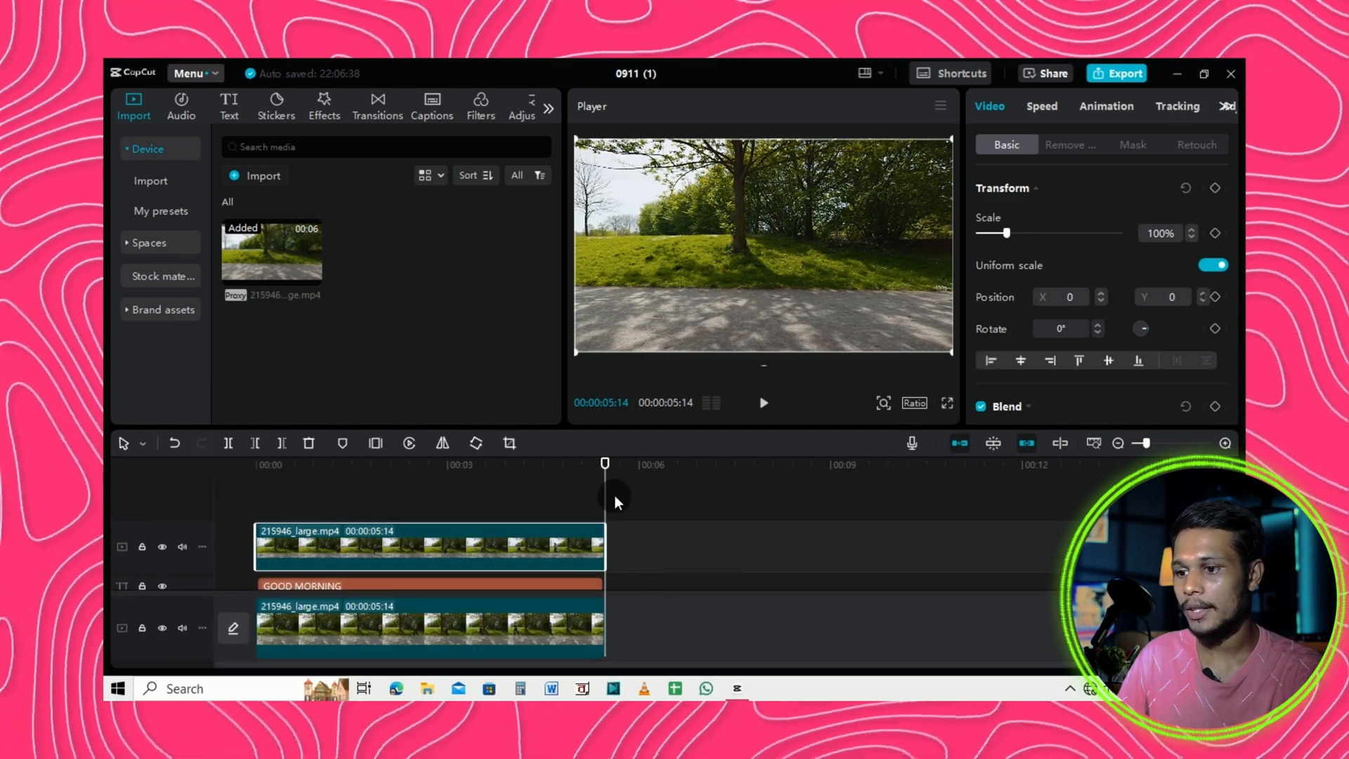
Enable Auto removal background removal on the overlay video clip.
click(261, 466)
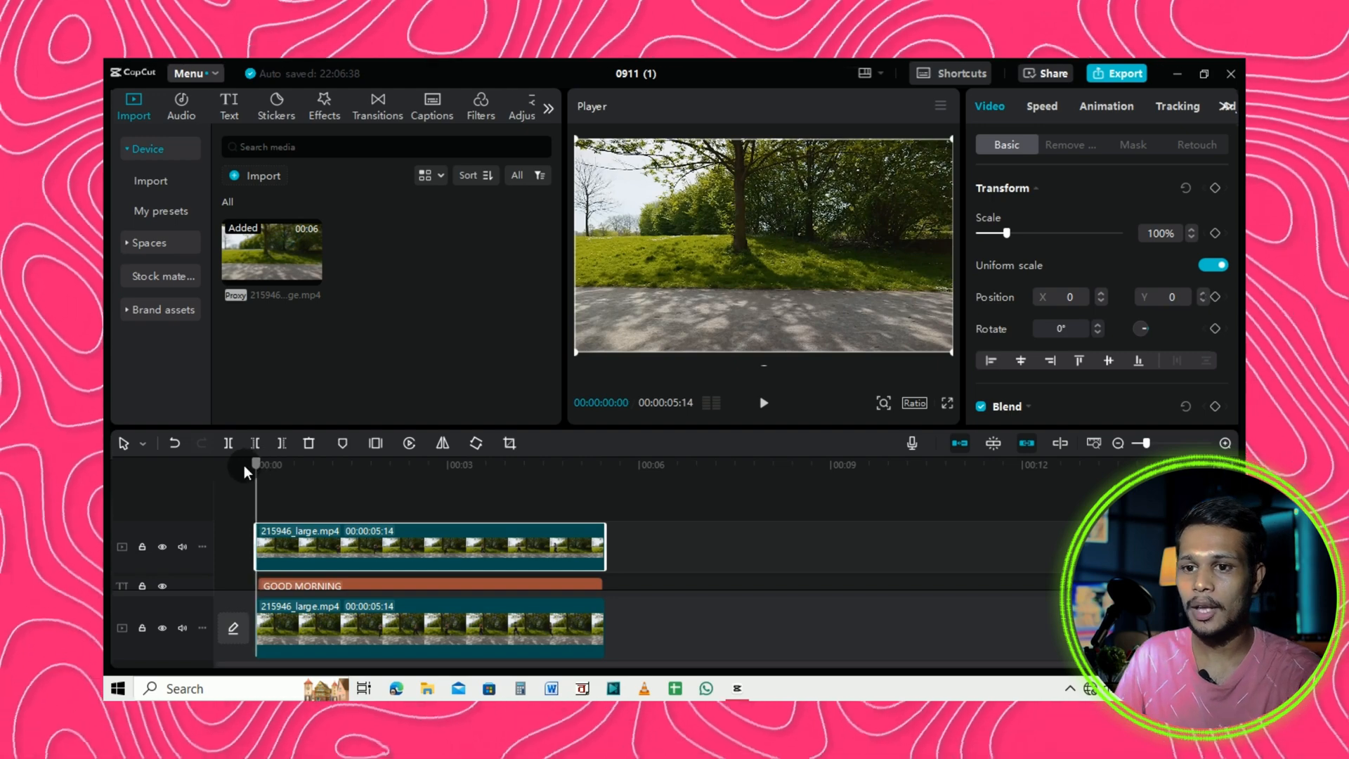
key(space)
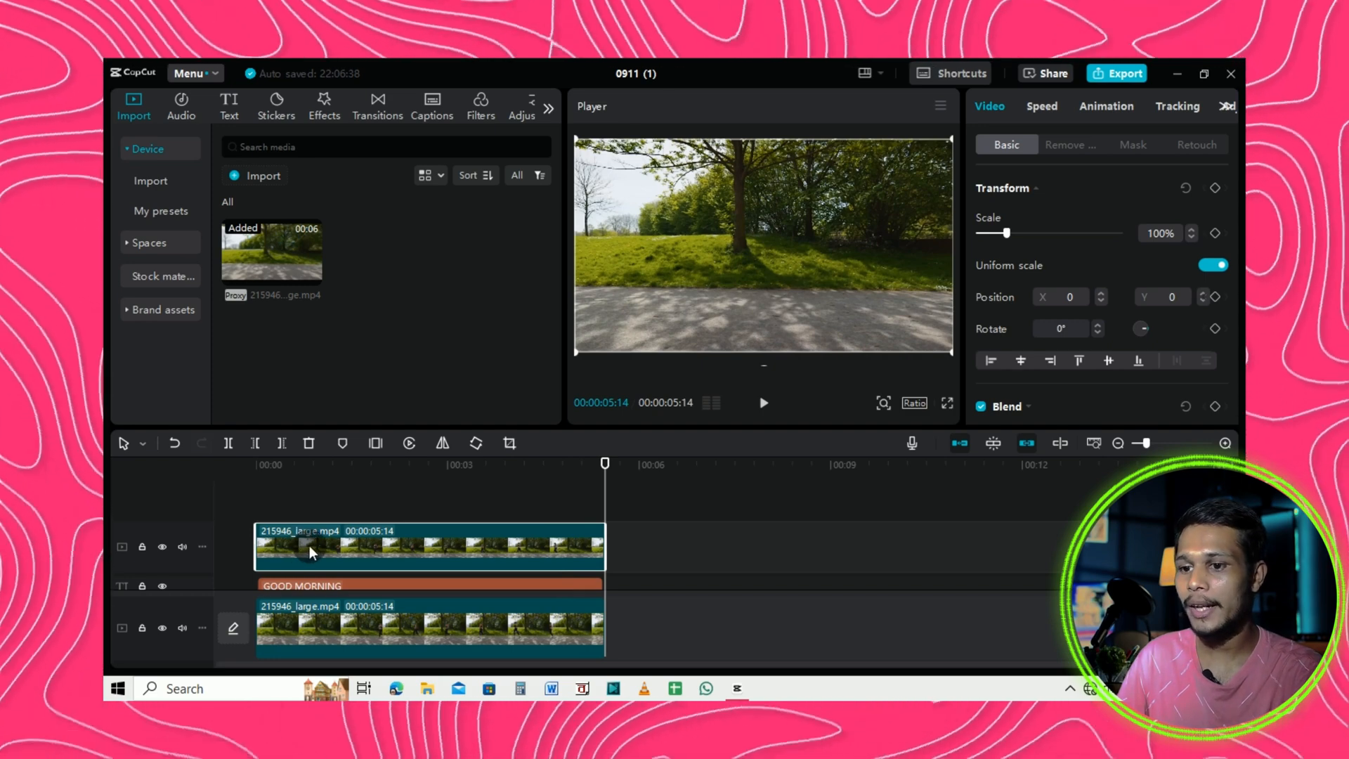
click(250, 467)
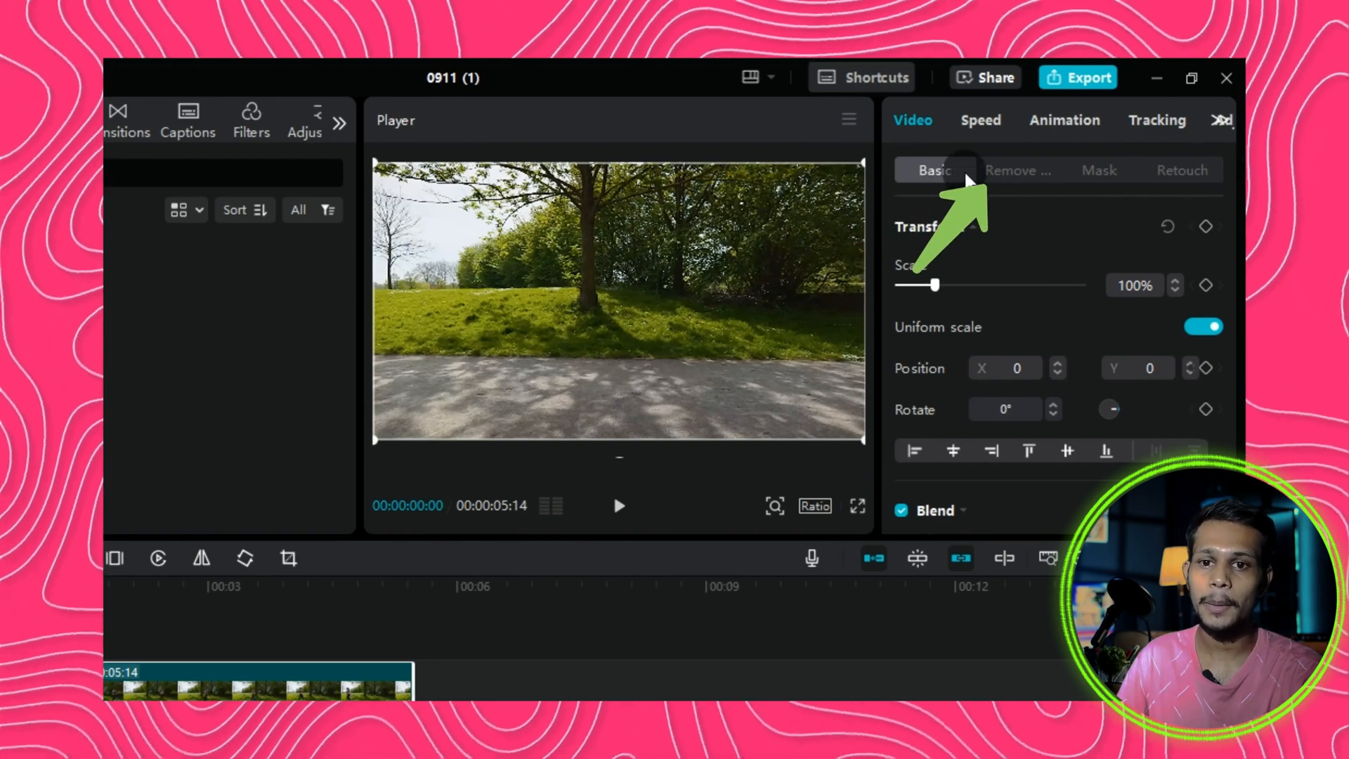
click(1012, 184)
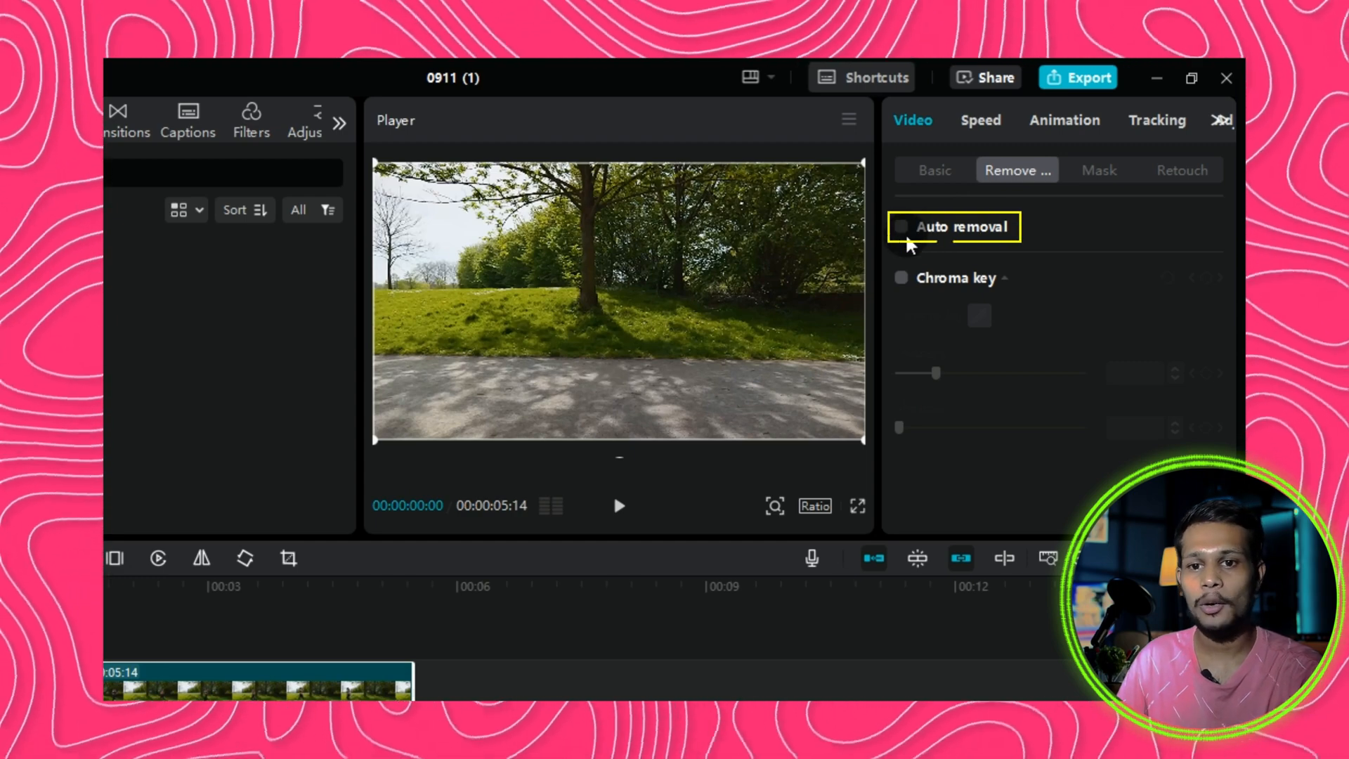
click(902, 227)
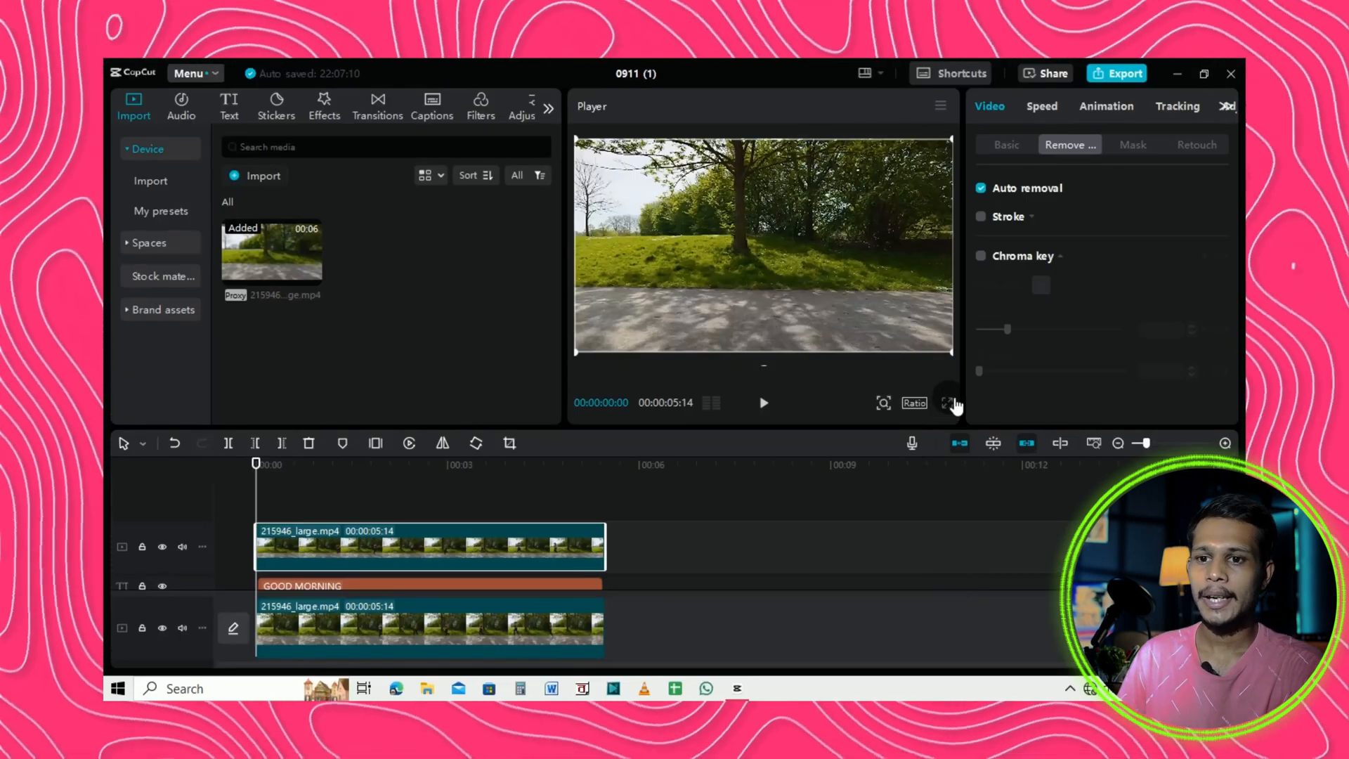
Play the result full screen.
click(947, 403)
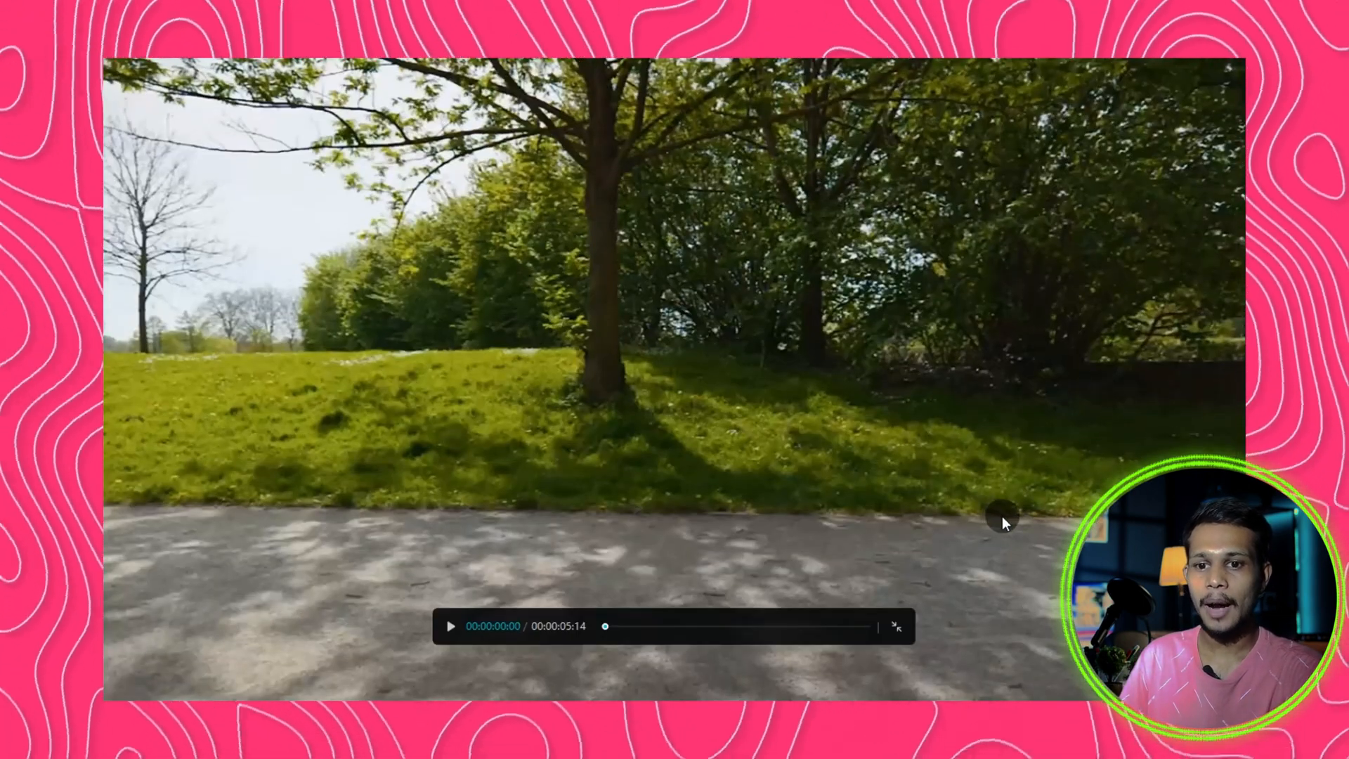
key(space)
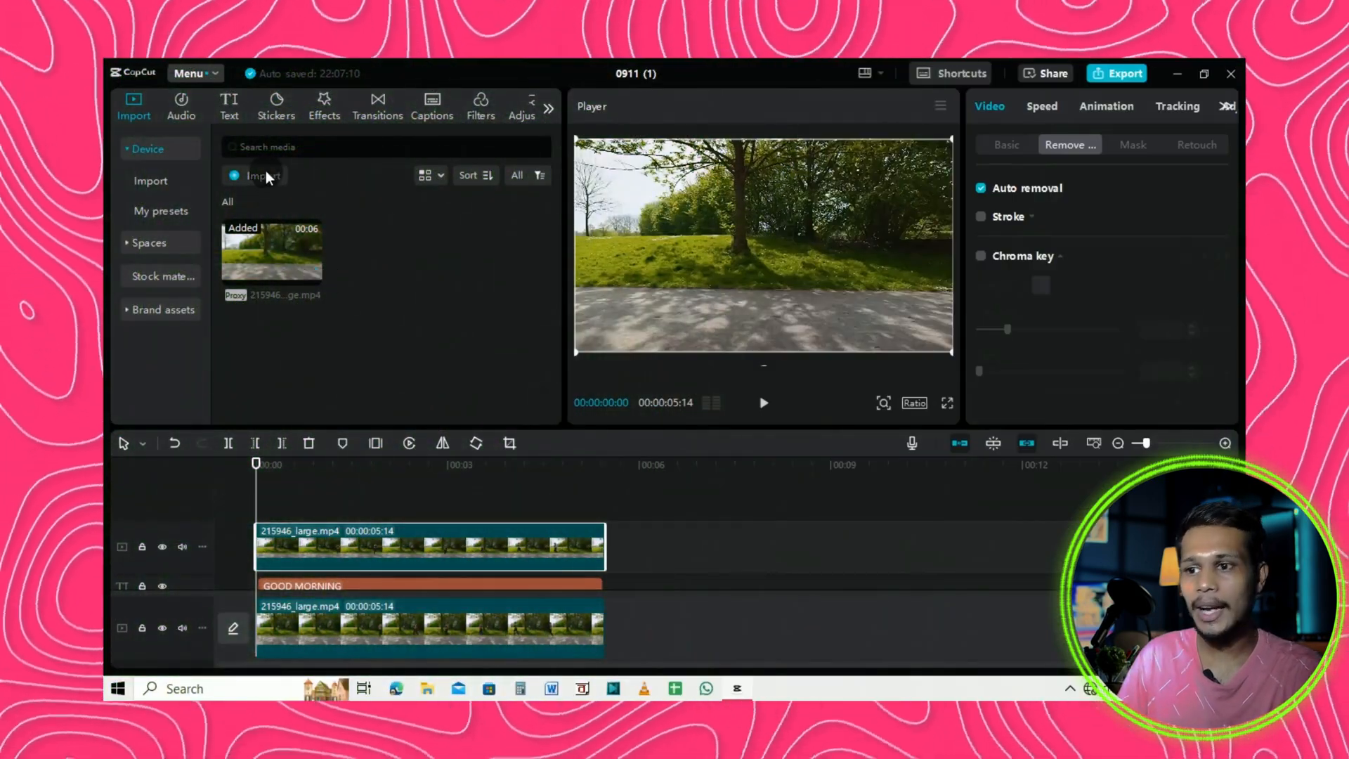
Import the bench image Picsart_24-09-11_12-21-54-051 into the media library and preview it.
click(266, 176)
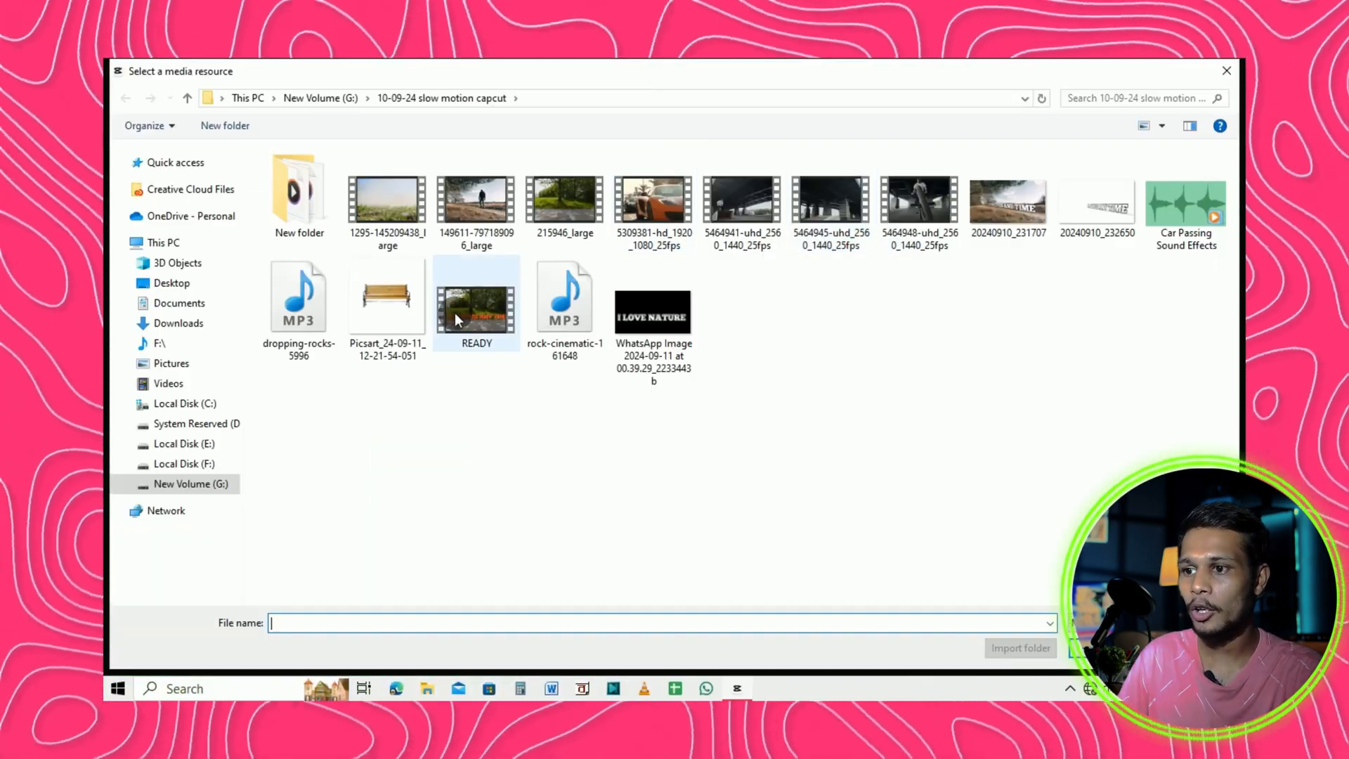
click(380, 302)
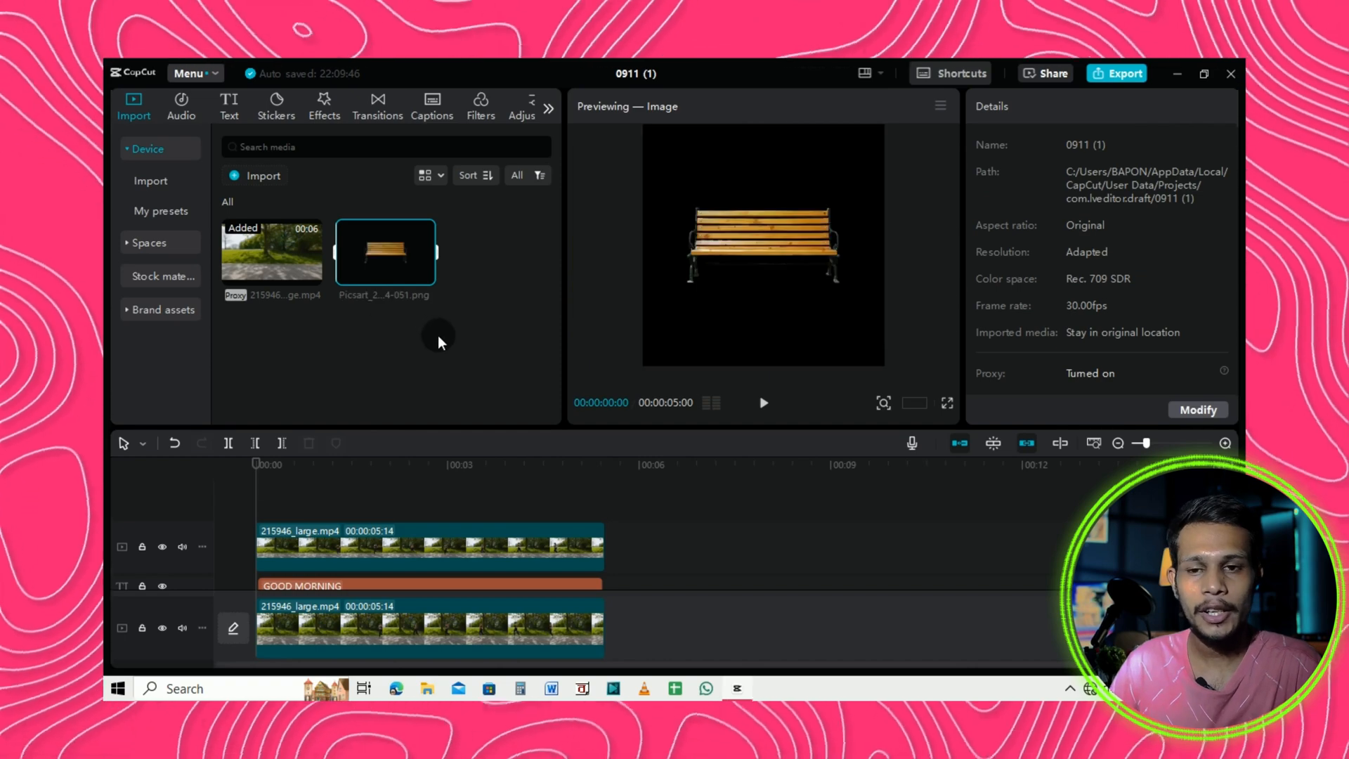
click(437, 335)
click(392, 285)
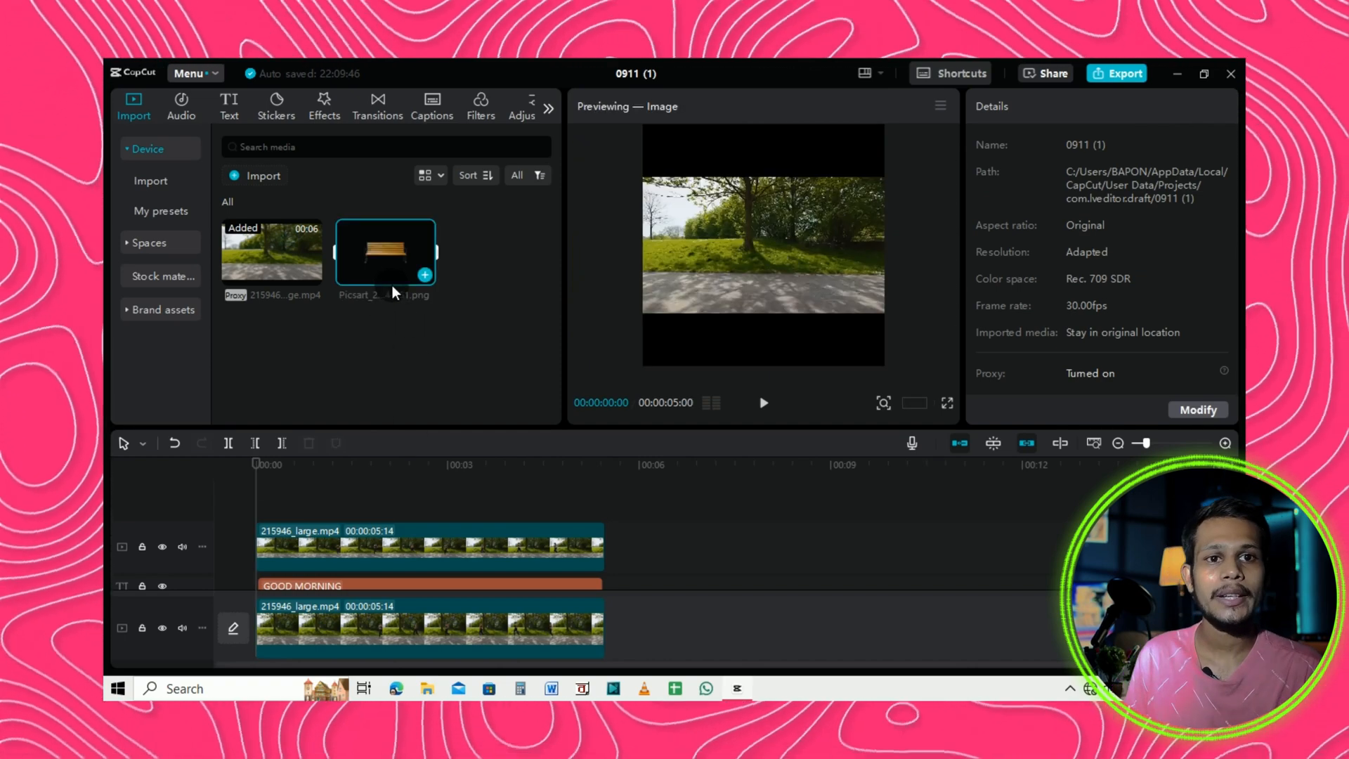
Delete the GOOD MORNING text clip from the timeline.
scroll(452, 513, down, 1)
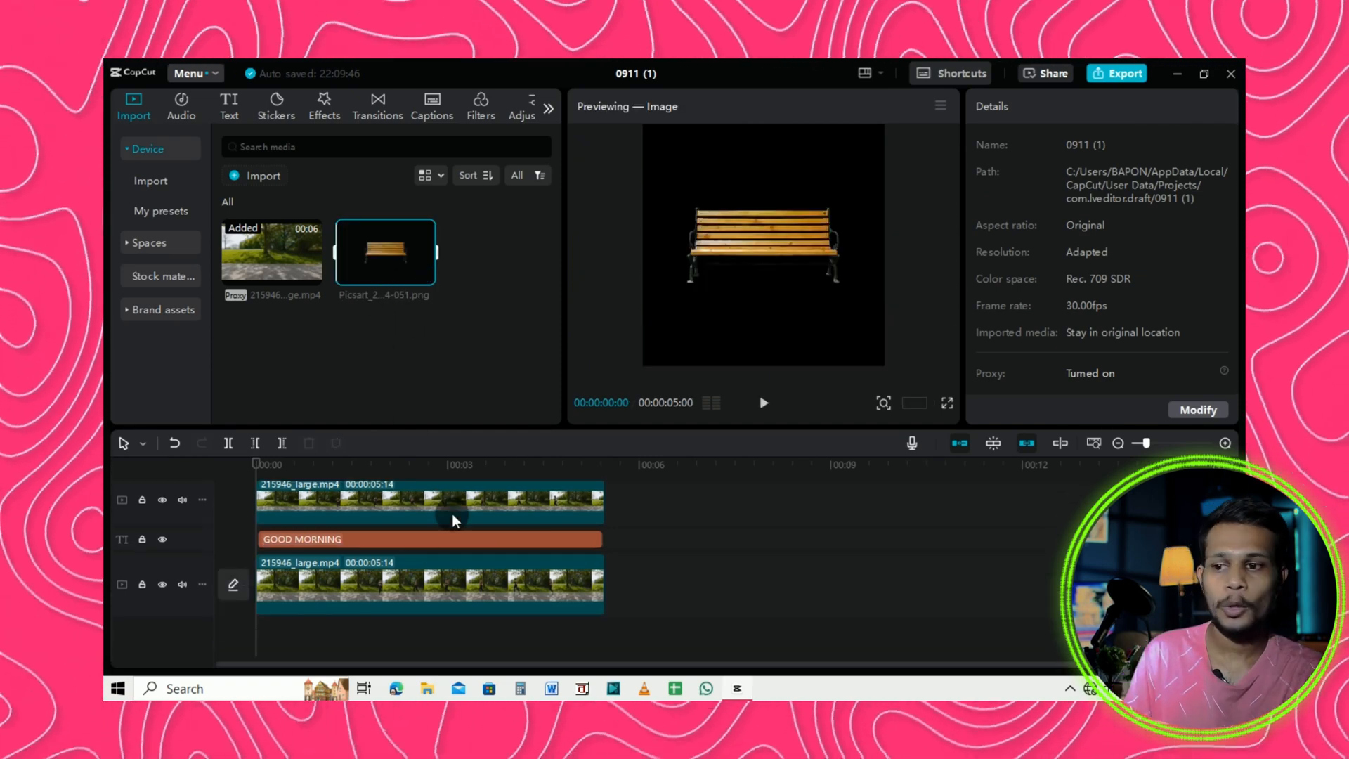
click(326, 506)
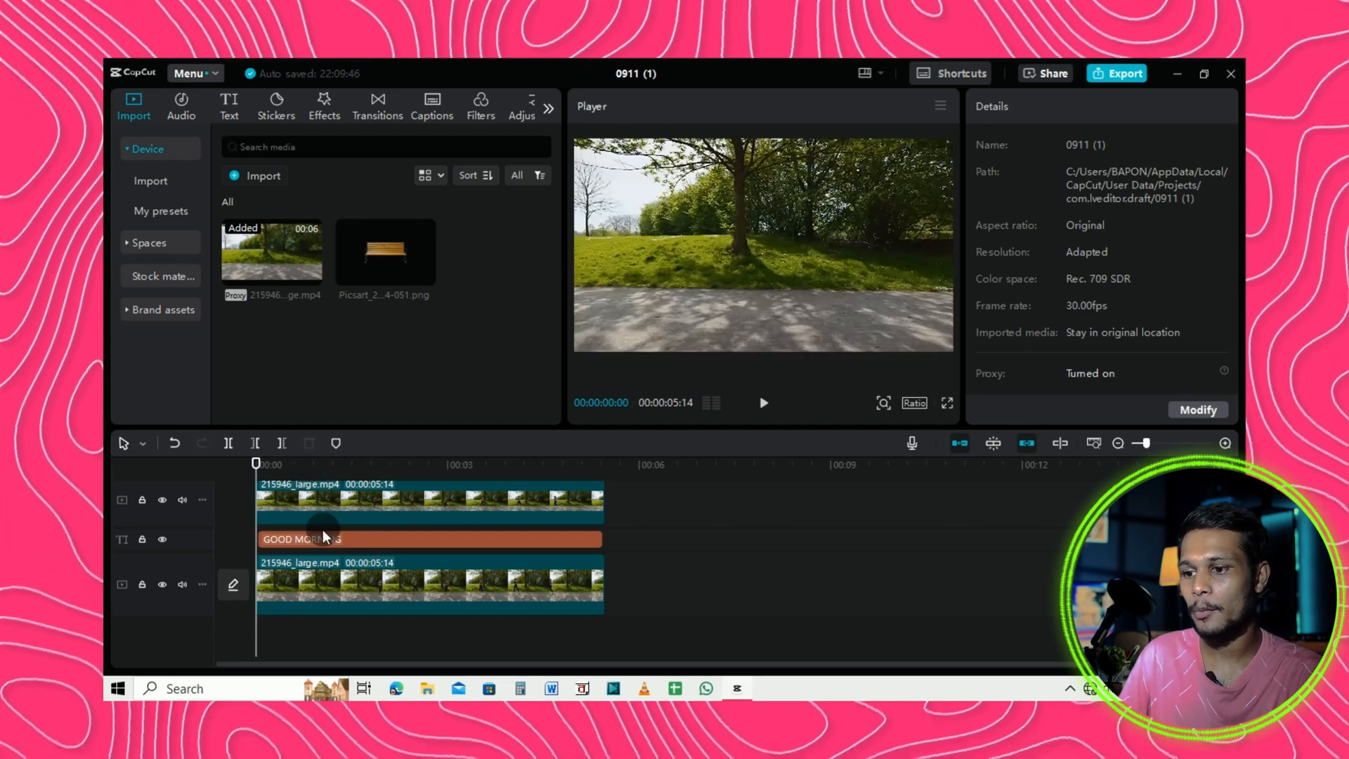
click(327, 534)
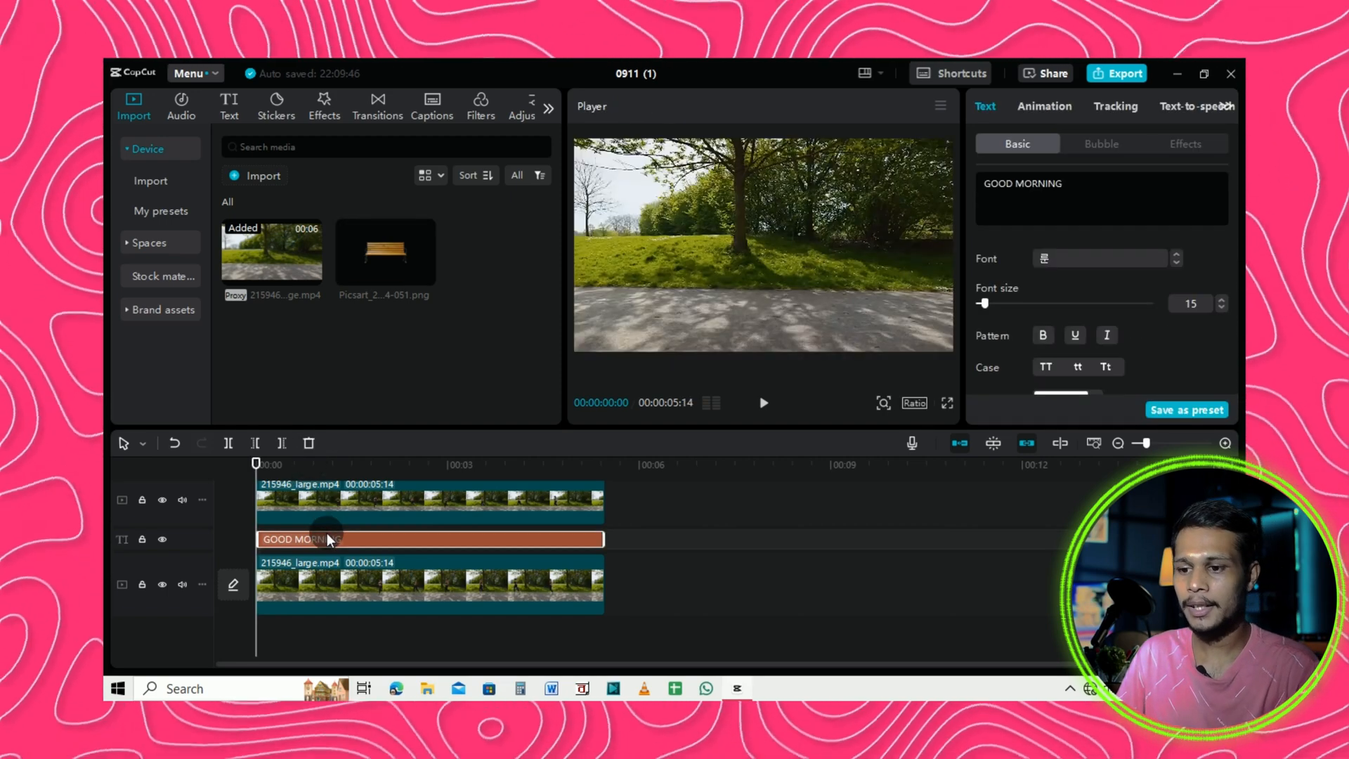
key(Delete)
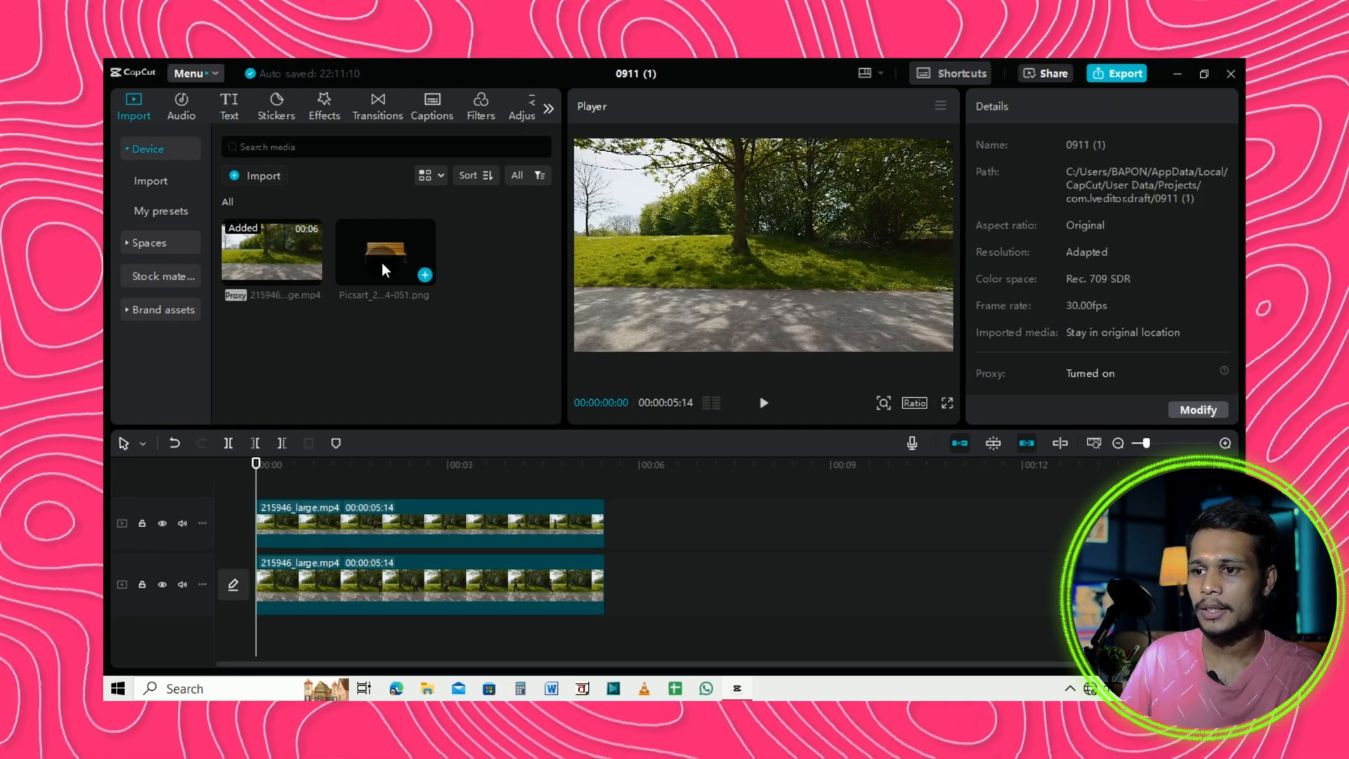
Place the bench image on a new track between the two video clips, starting at the beginning and extended to the video's length.
click(381, 254)
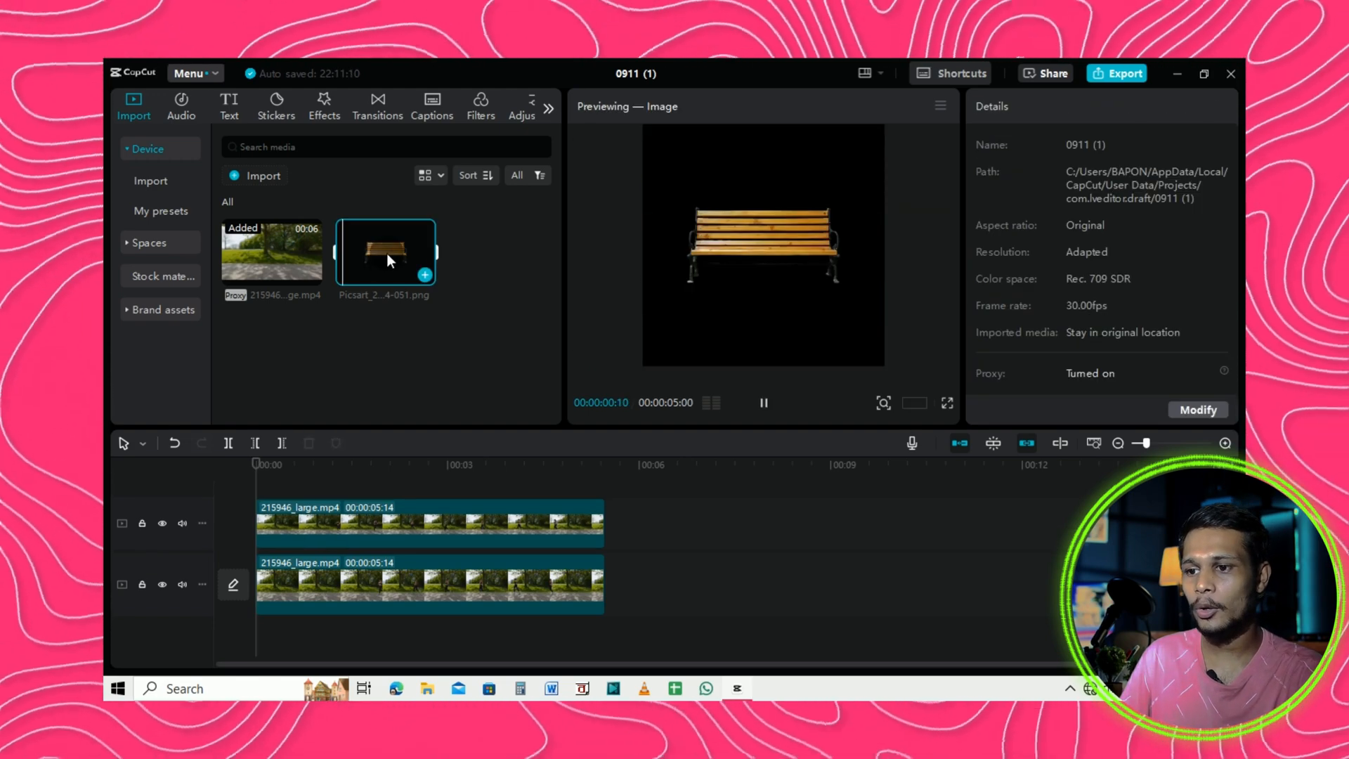
drag(391, 269, 630, 618)
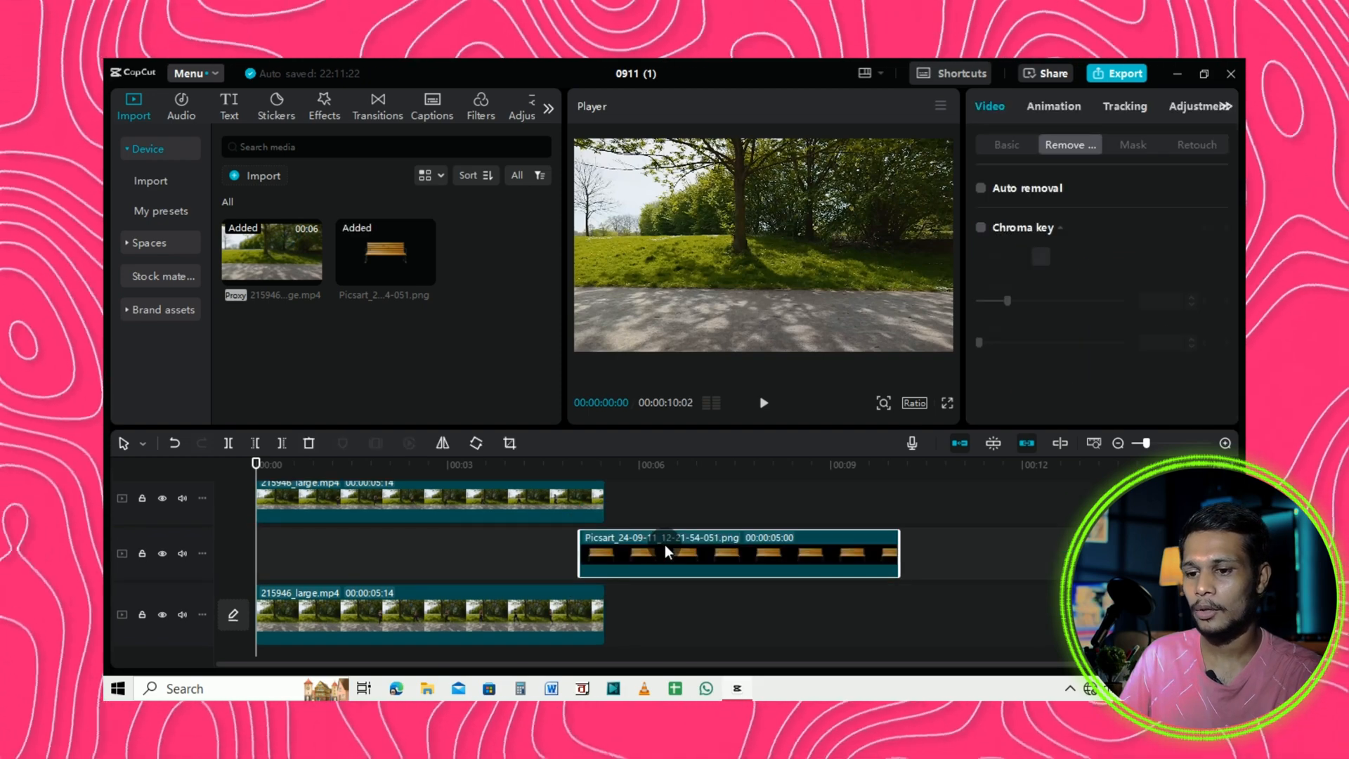
drag(608, 547, 289, 550)
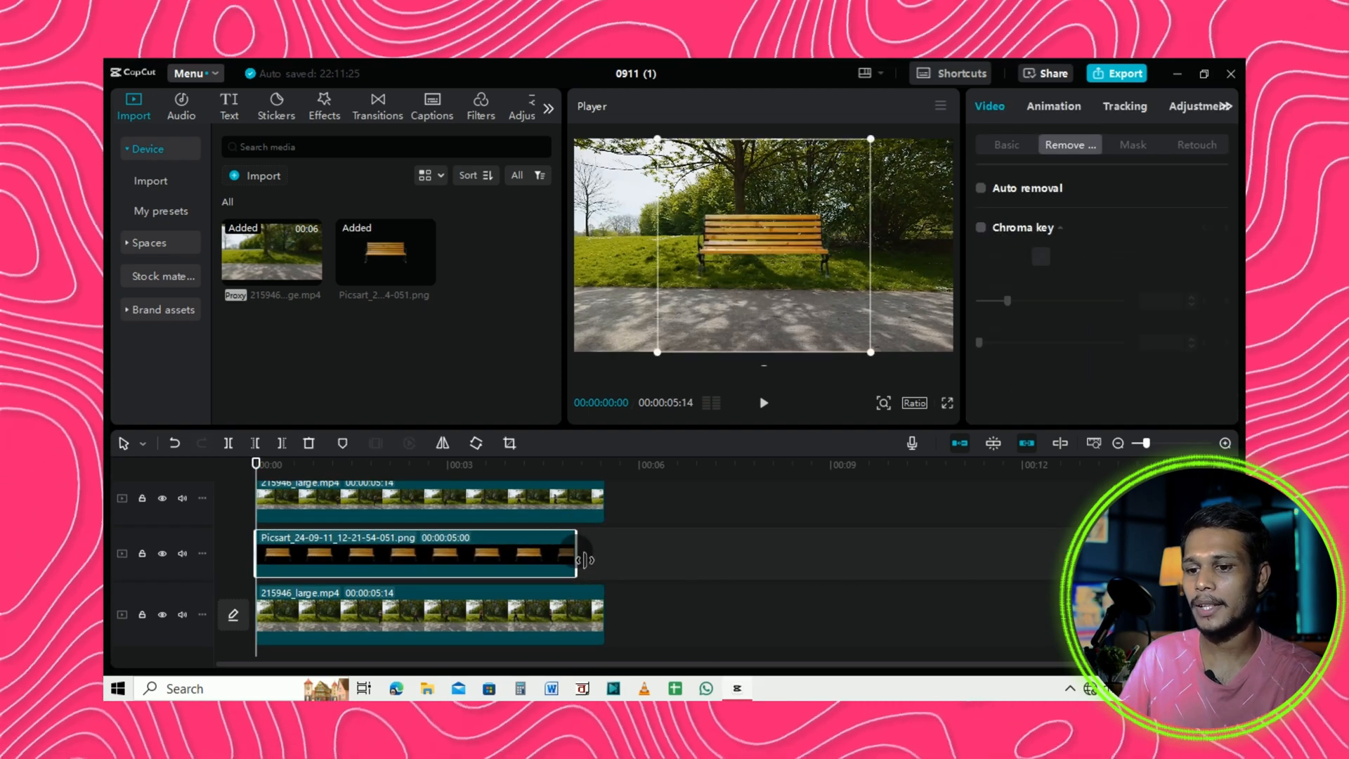
drag(588, 560, 612, 565)
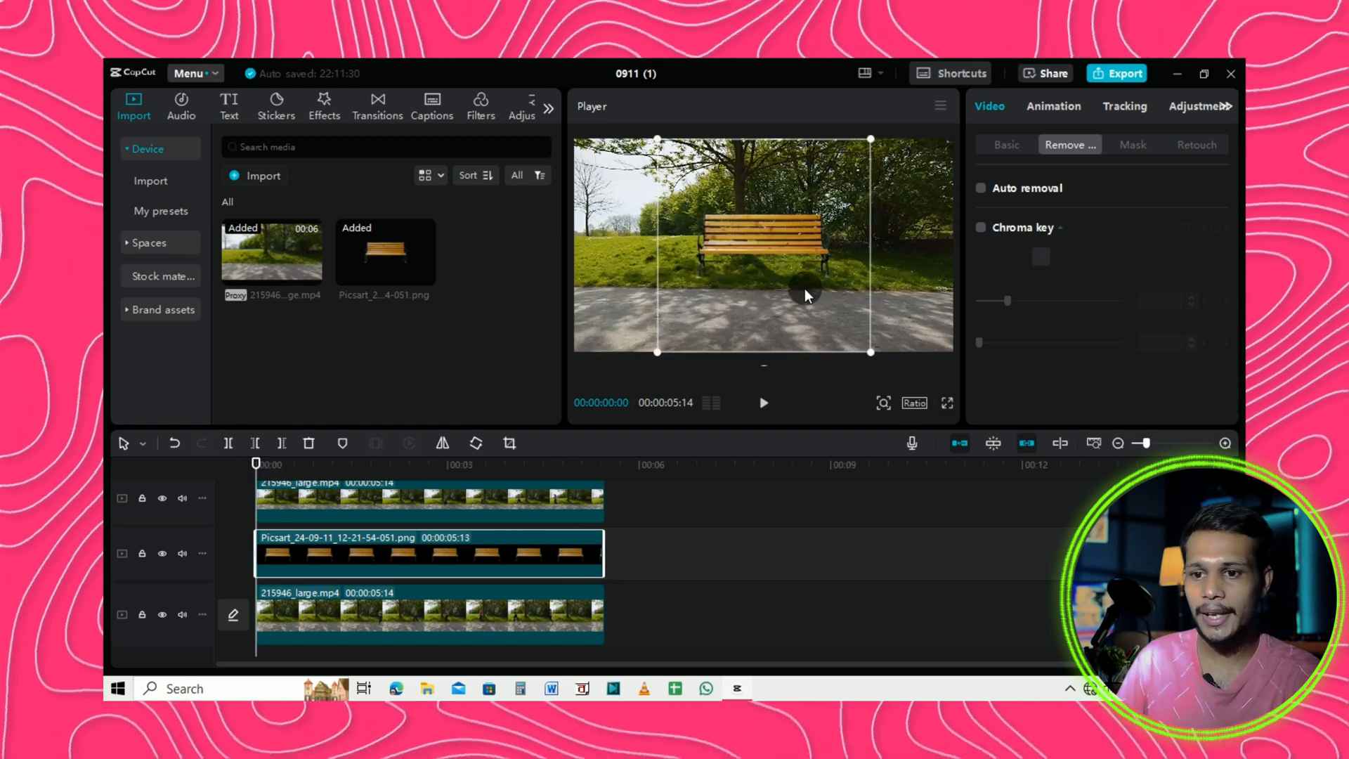
Shrink the bench slightly and position it on the grass behind the path in the player.
drag(805, 293, 794, 300)
drag(860, 362, 840, 343)
drag(782, 288, 778, 296)
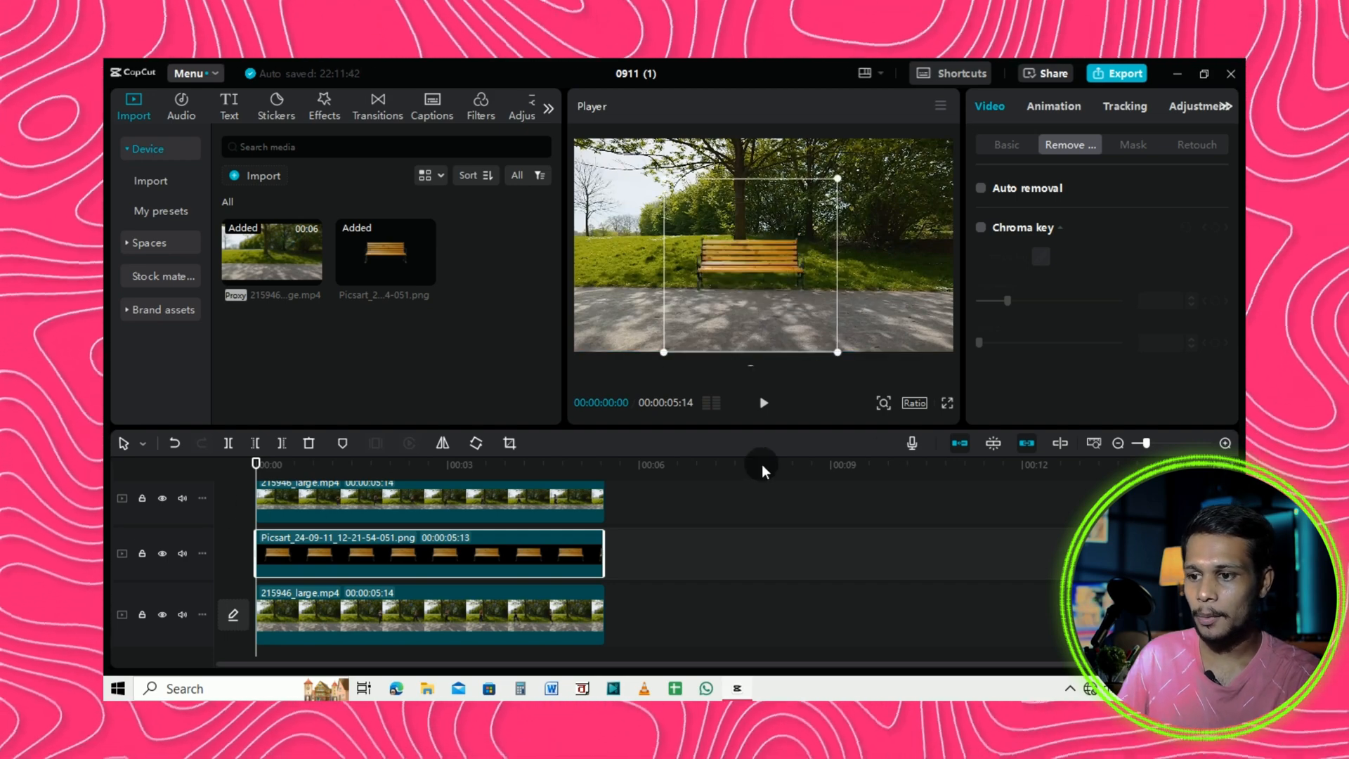
Play the composition full screen.
click(948, 404)
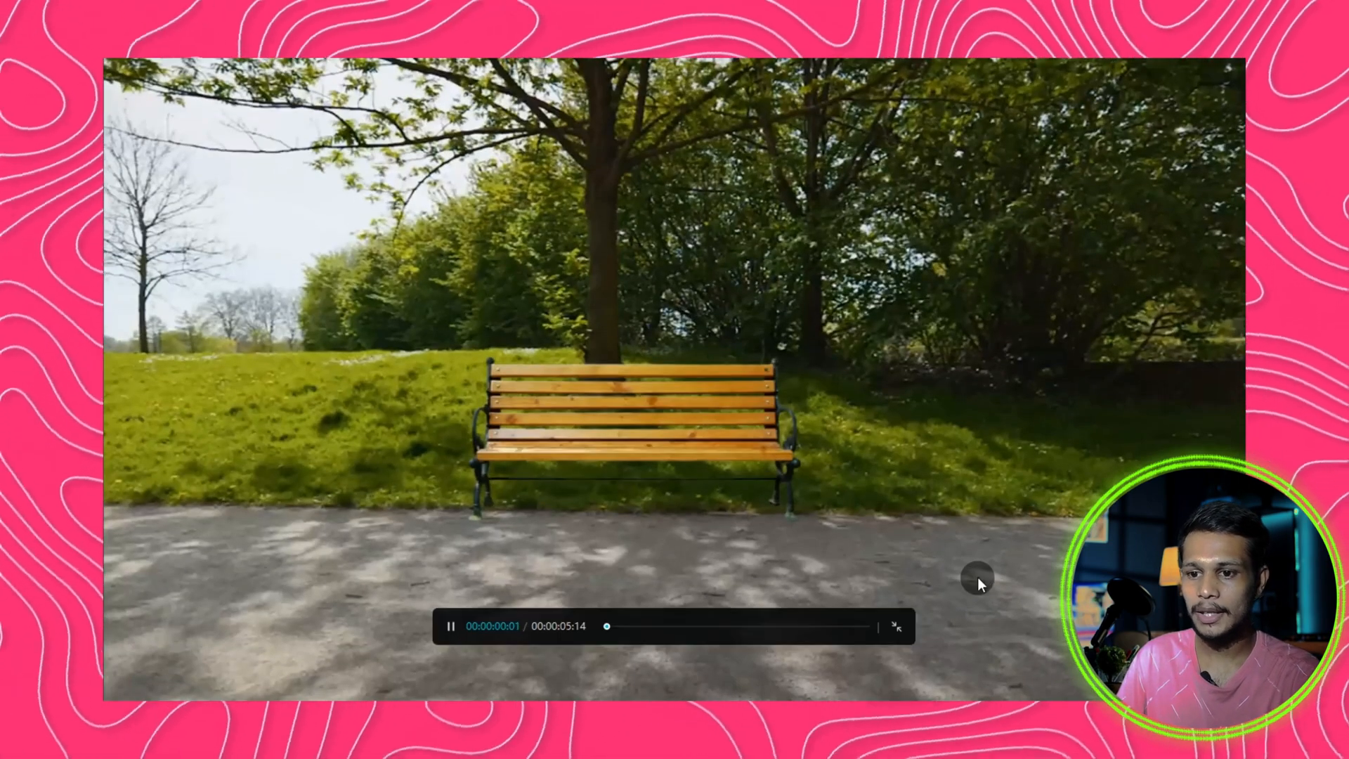